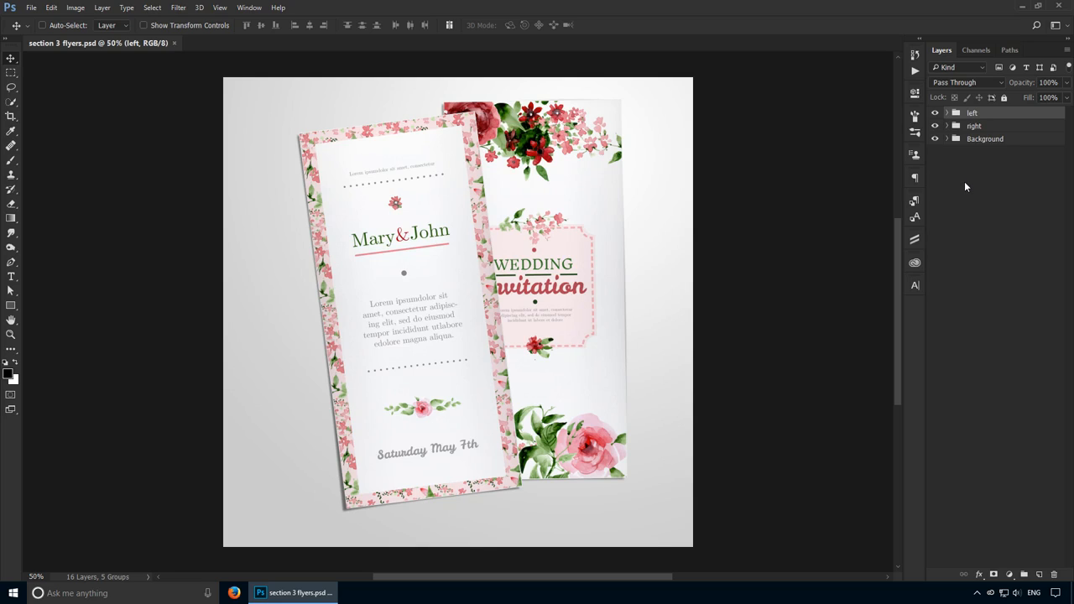
Step: Expand the left, right and Background layer groups all at once
click(992, 126)
click(999, 139)
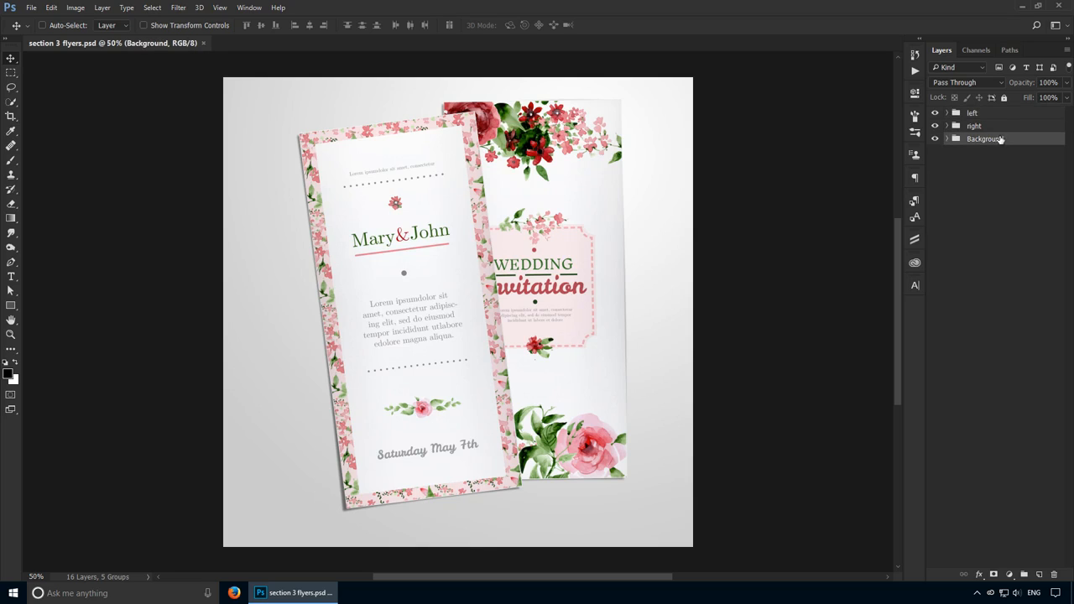
click(978, 127)
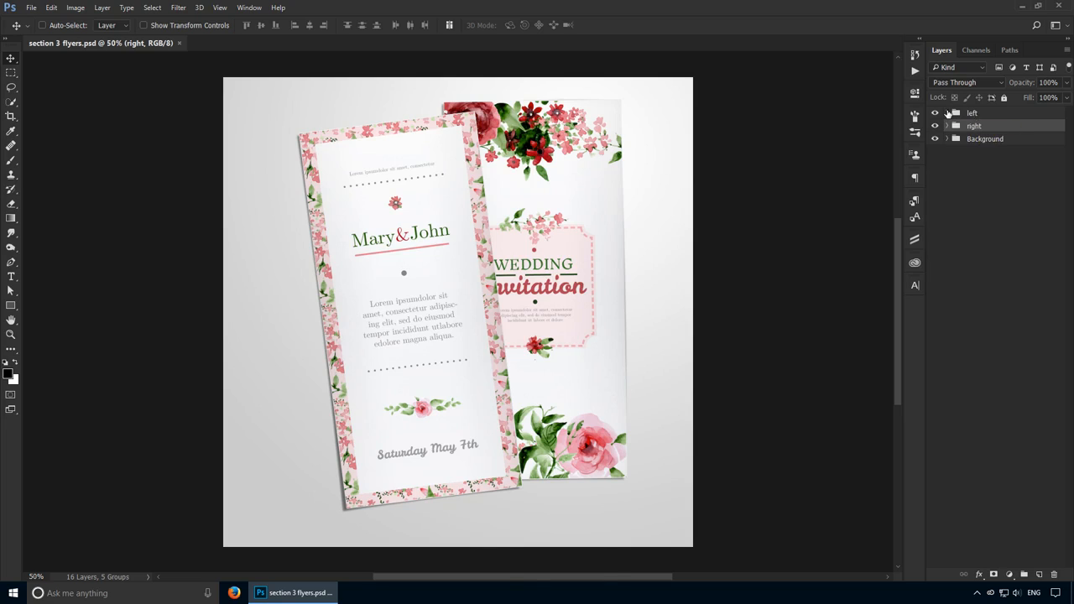
key(ctrl)
ctrl+click(949, 114)
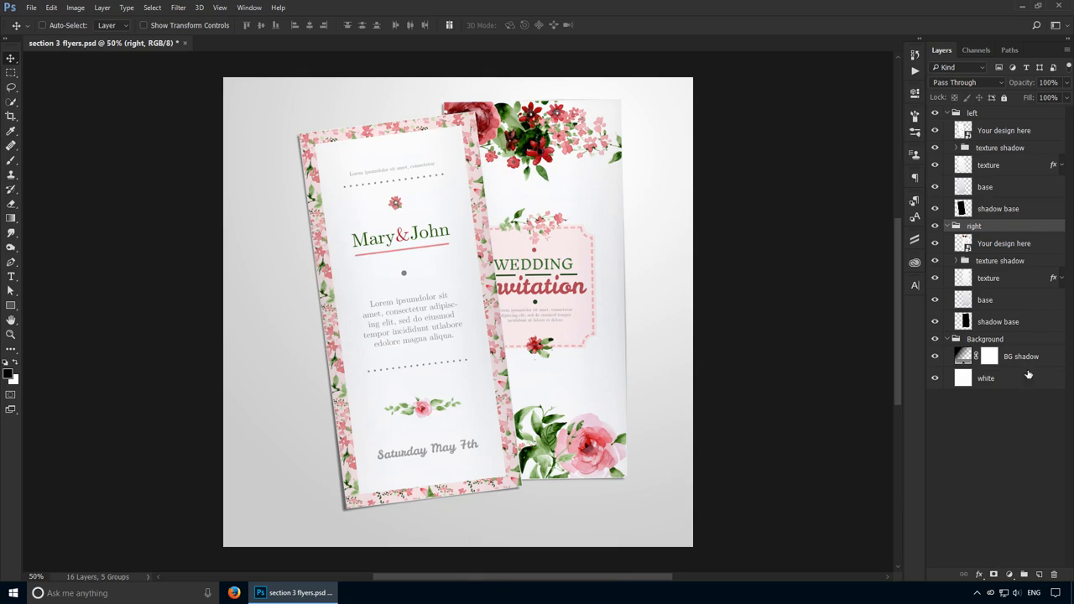
Step: Examine the two nested texture shadow groups and the left, right and Background groups that contain the mockup's layers
click(997, 149)
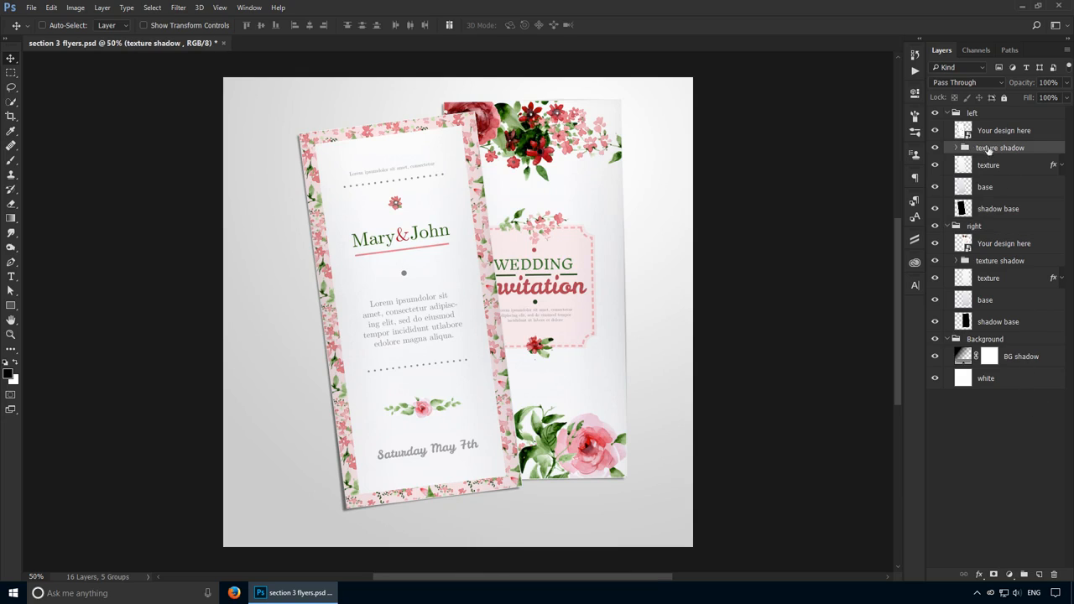
click(988, 262)
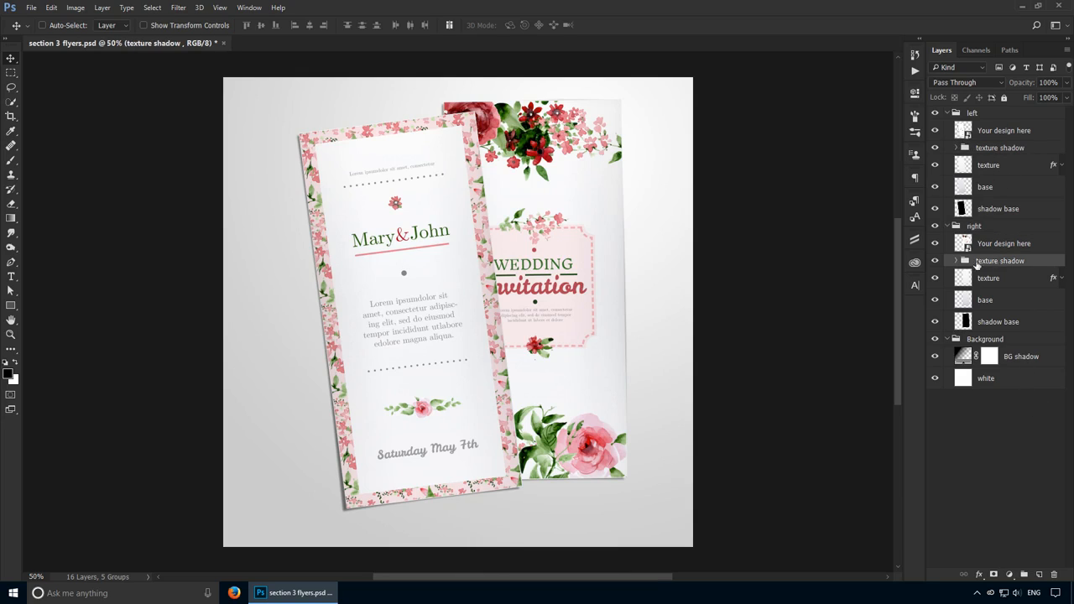
click(1010, 153)
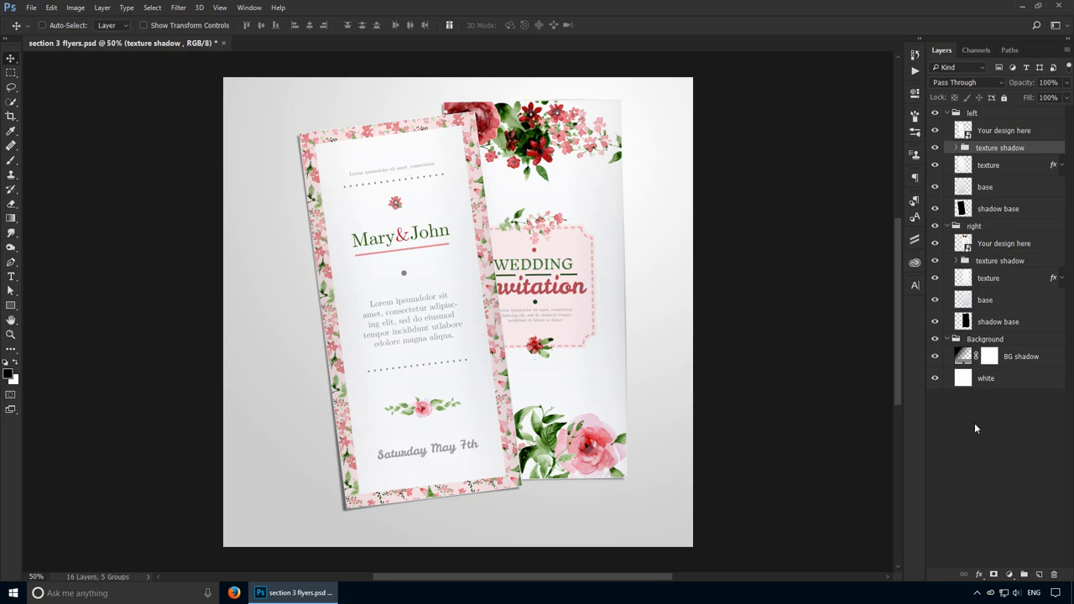
click(972, 113)
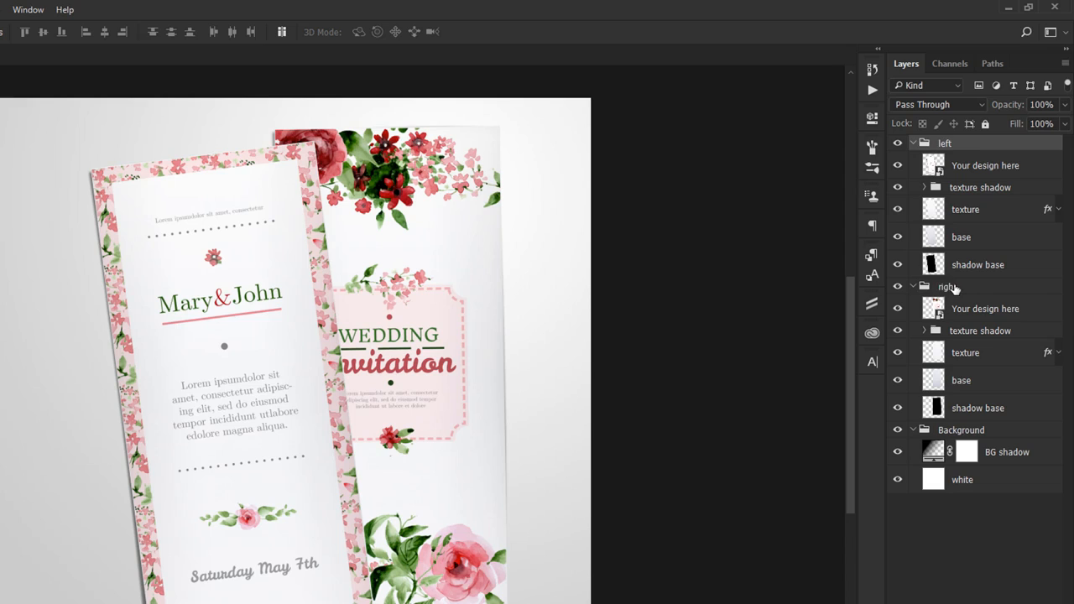
click(996, 230)
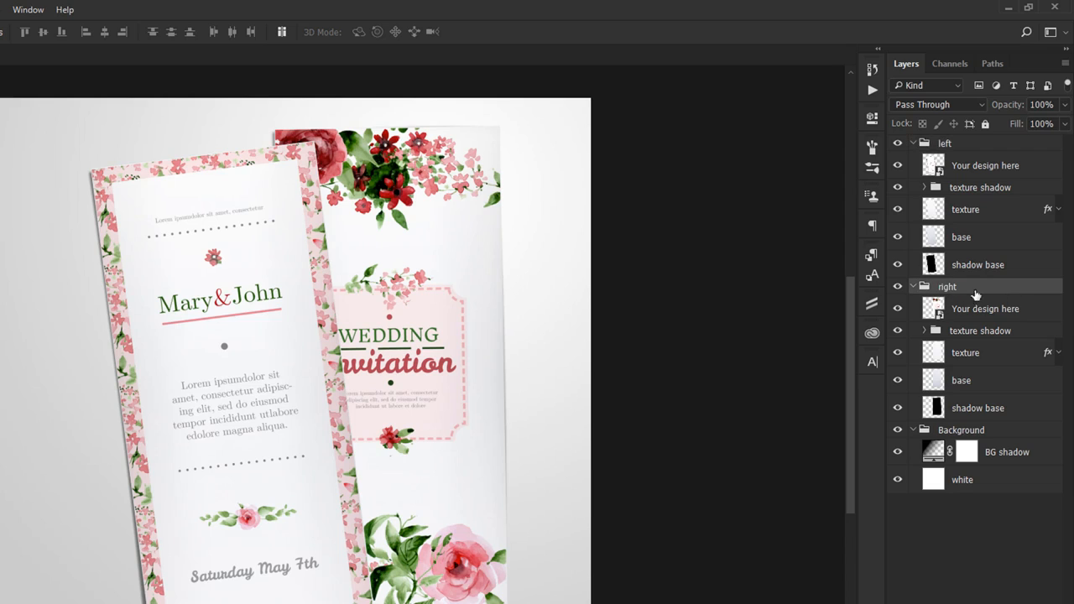
click(976, 431)
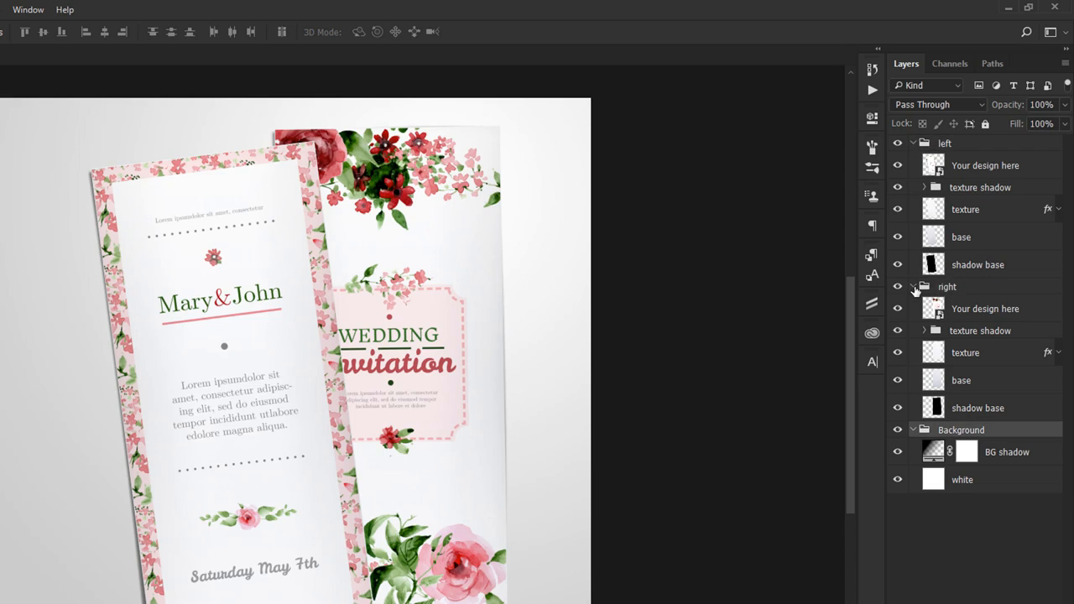
Step: Collapse the top-level groups and expand everything including nested groups and layer effects to inspect both texture shadow groups
ctrl+click(913, 287)
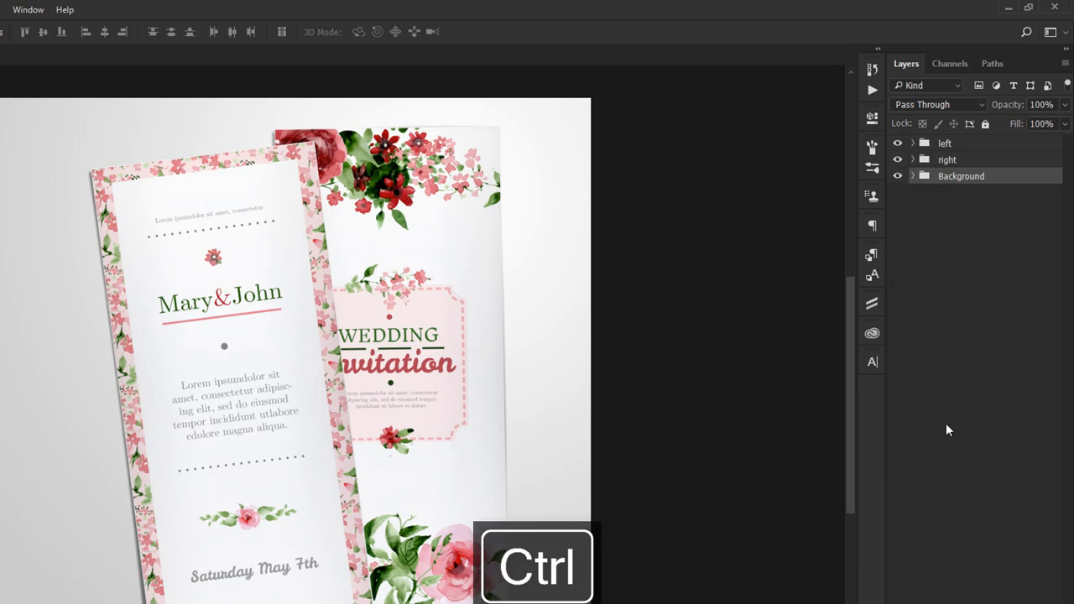
ctrl+alt+click(913, 178)
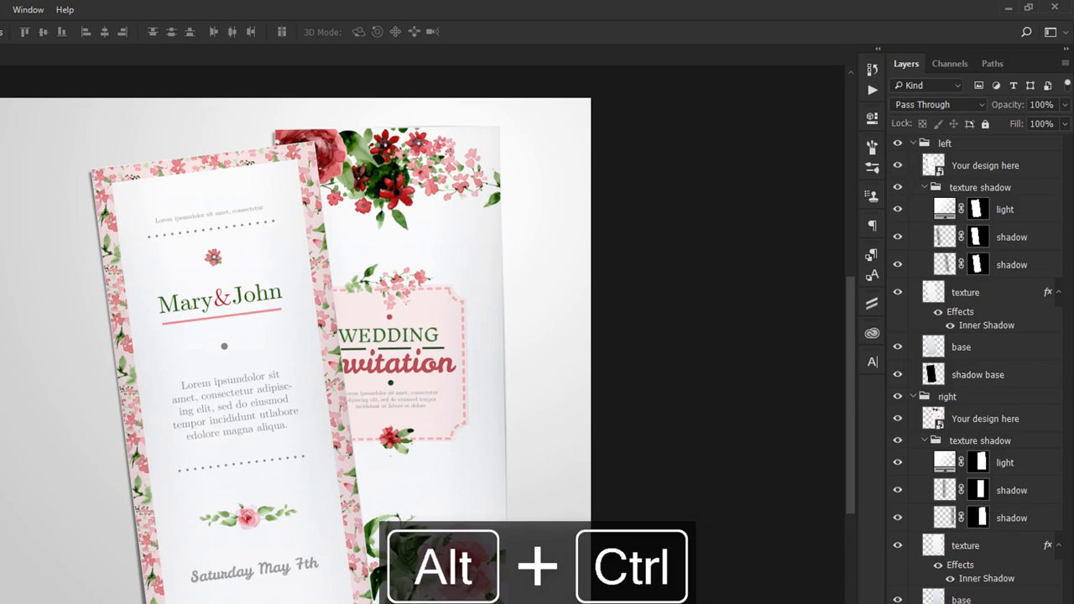
click(982, 444)
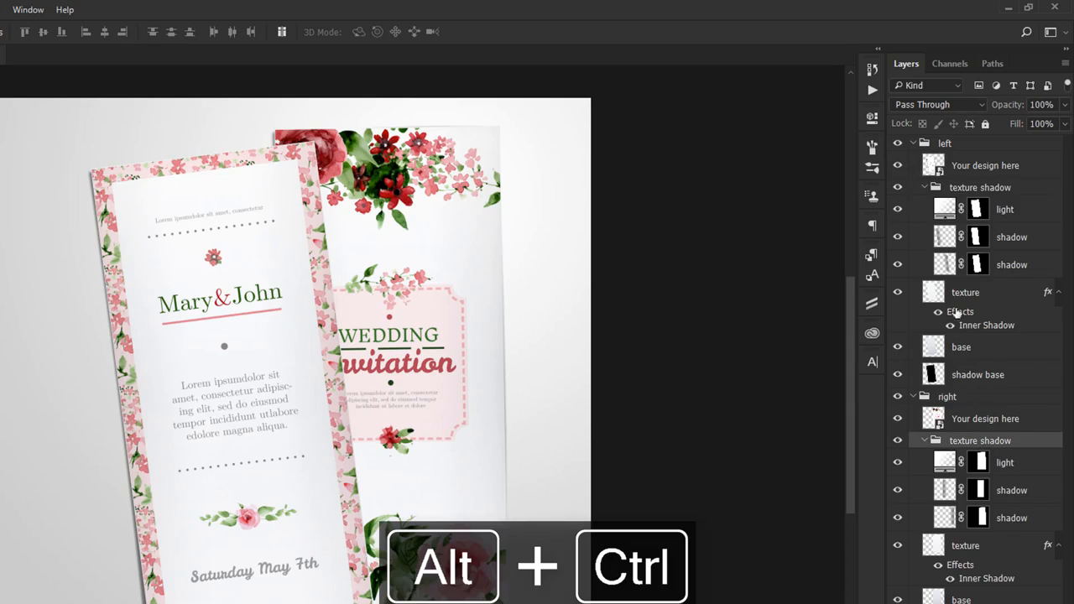
click(969, 188)
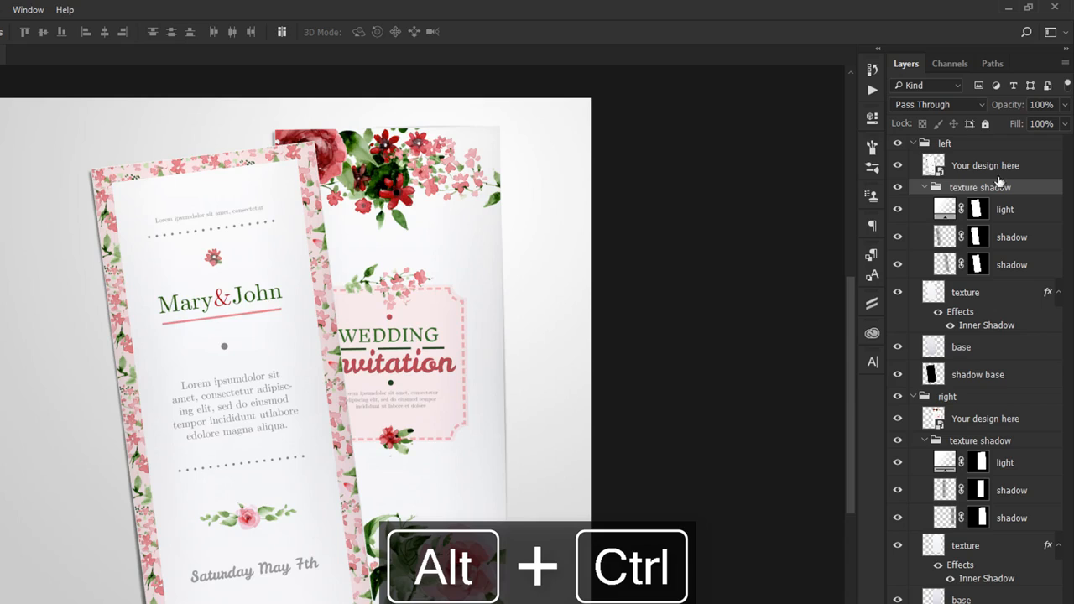
Step: Collapse all layer groups together with their nested groups and layer effects
ctrl+alt+click(913, 145)
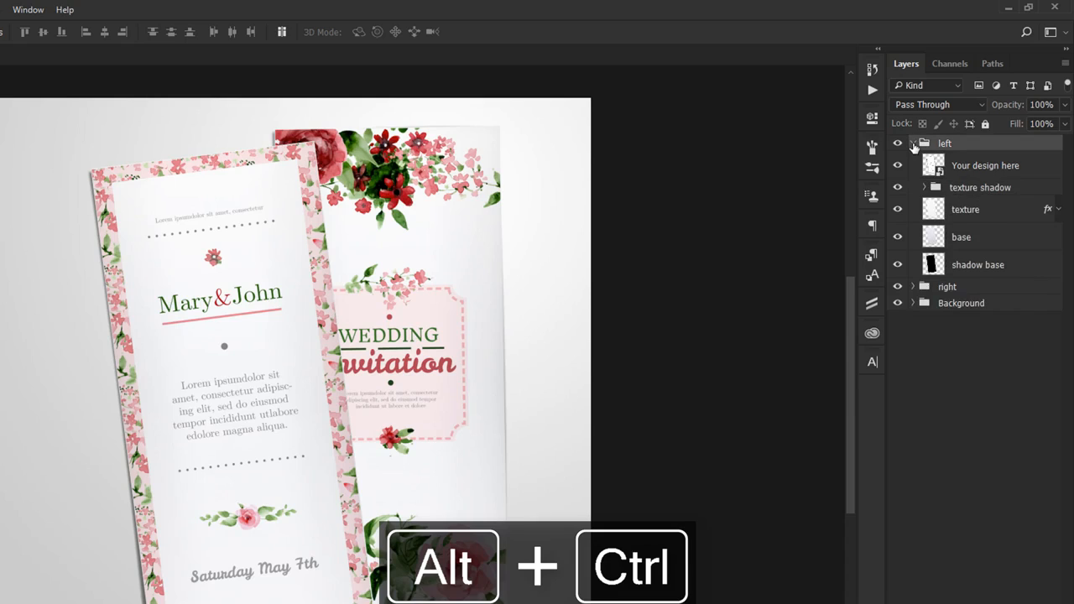
ctrl+alt+click(913, 144)
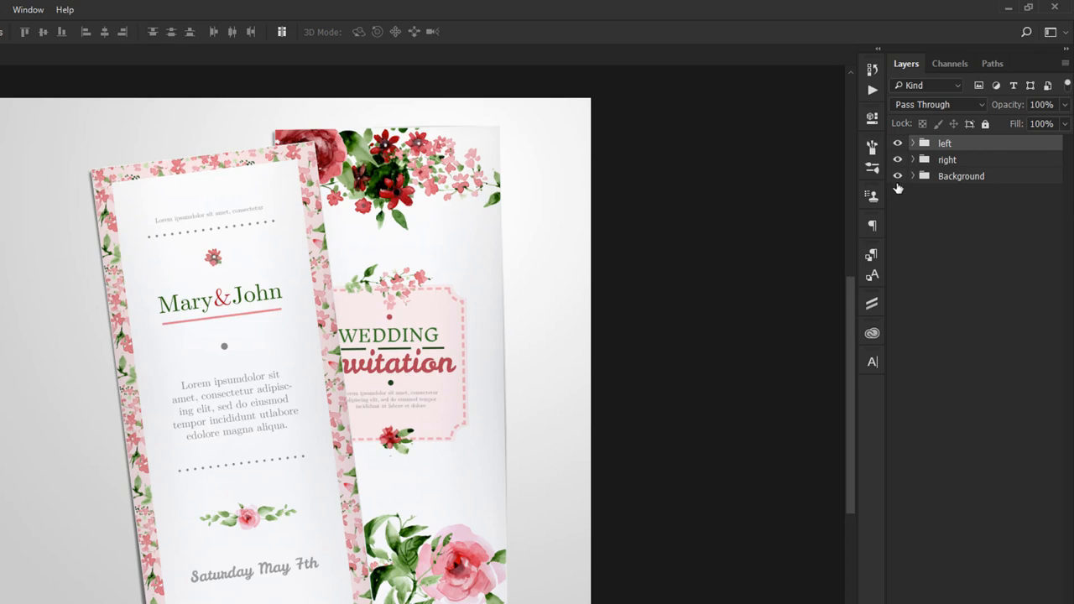
Step: Expand the left group and toggle its visibility off and on, first for the whole group and then for all layers inside it
click(898, 143)
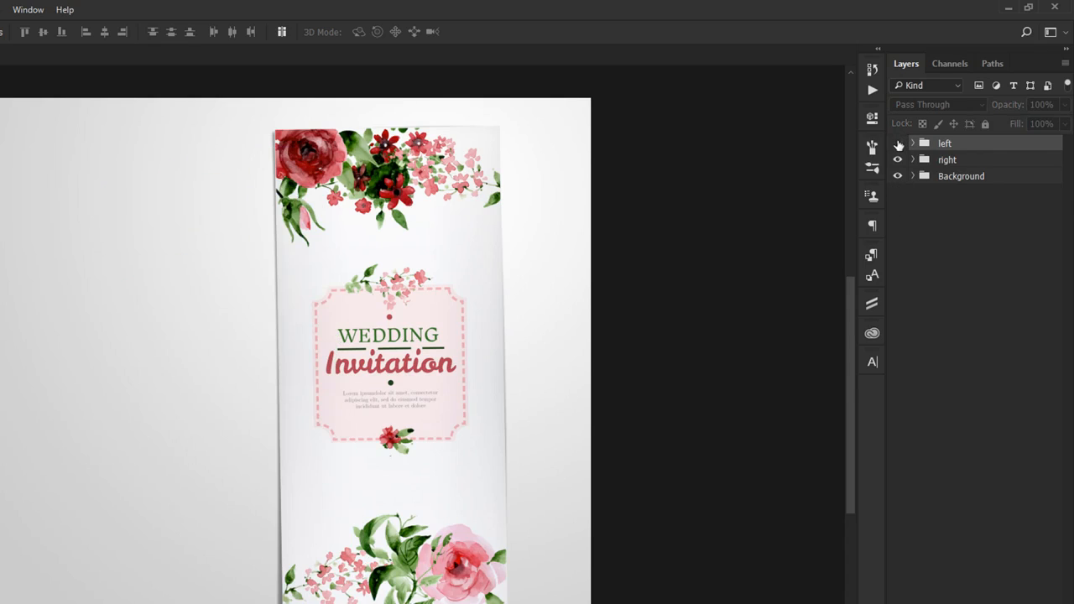
click(913, 144)
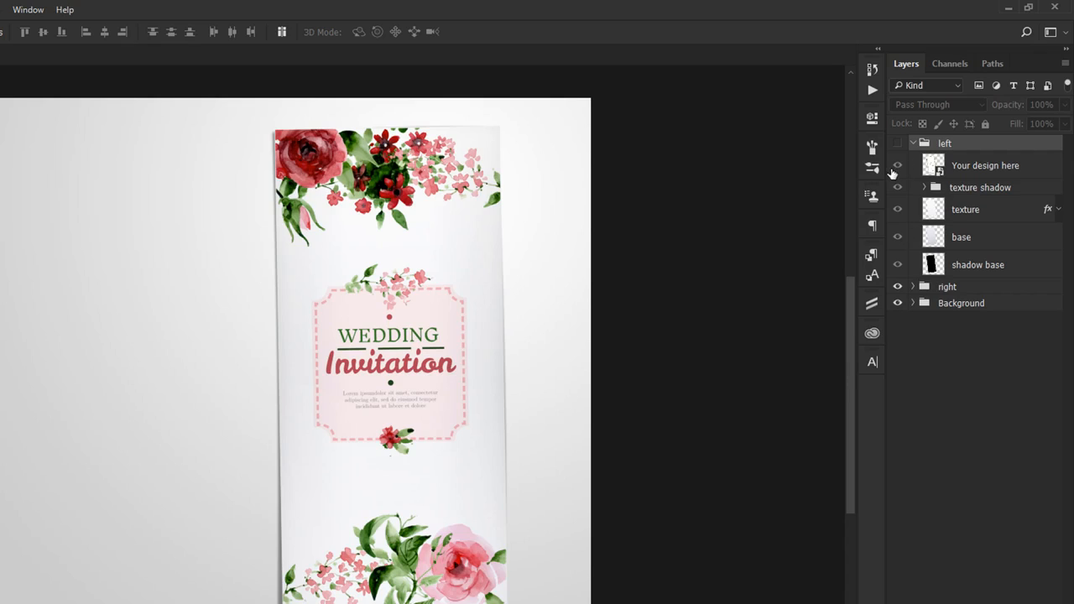
click(898, 145)
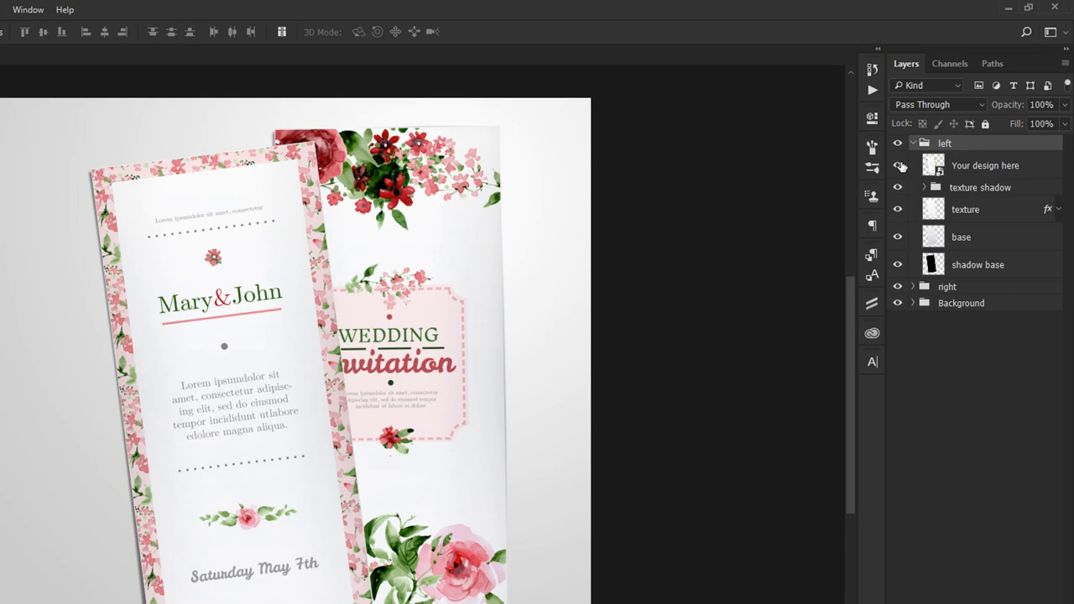
drag(900, 167, 898, 267)
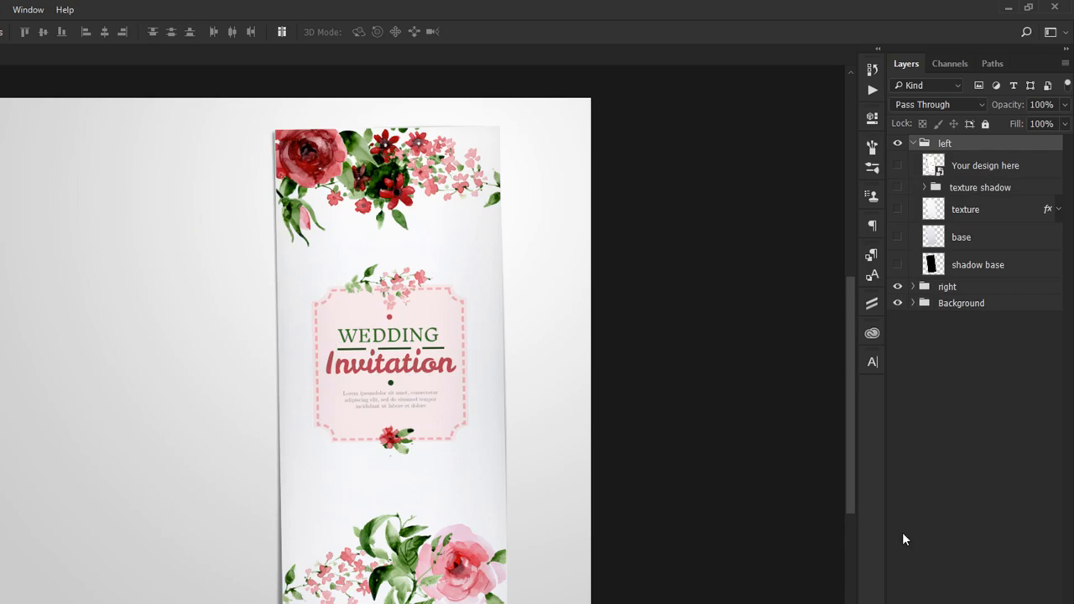
drag(897, 265, 898, 168)
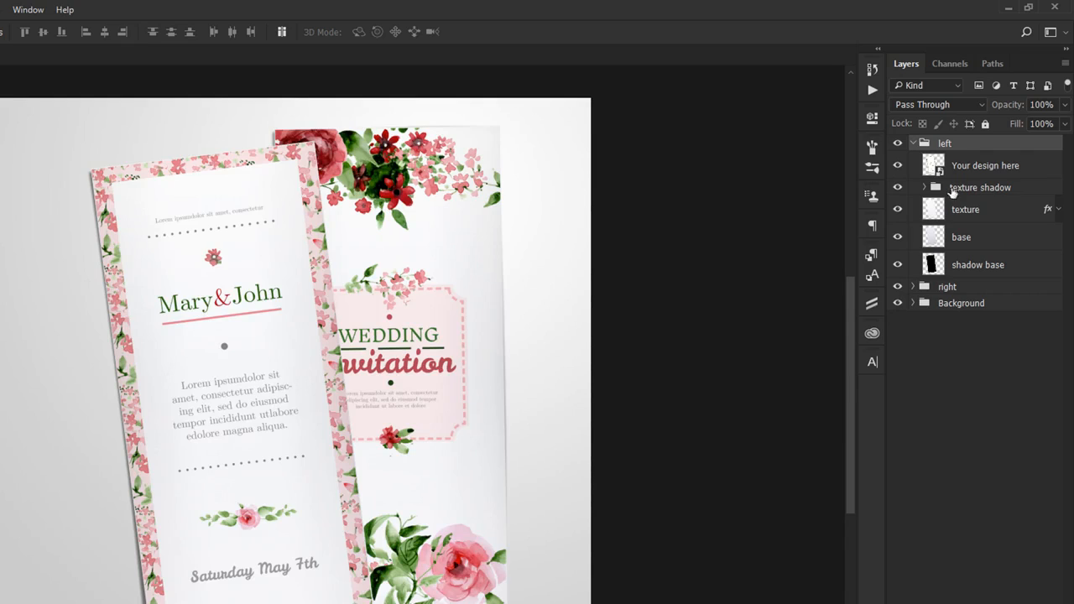
Step: Isolate the left group's Your design here layer for viewing and restore the visibility of all other layers
click(982, 168)
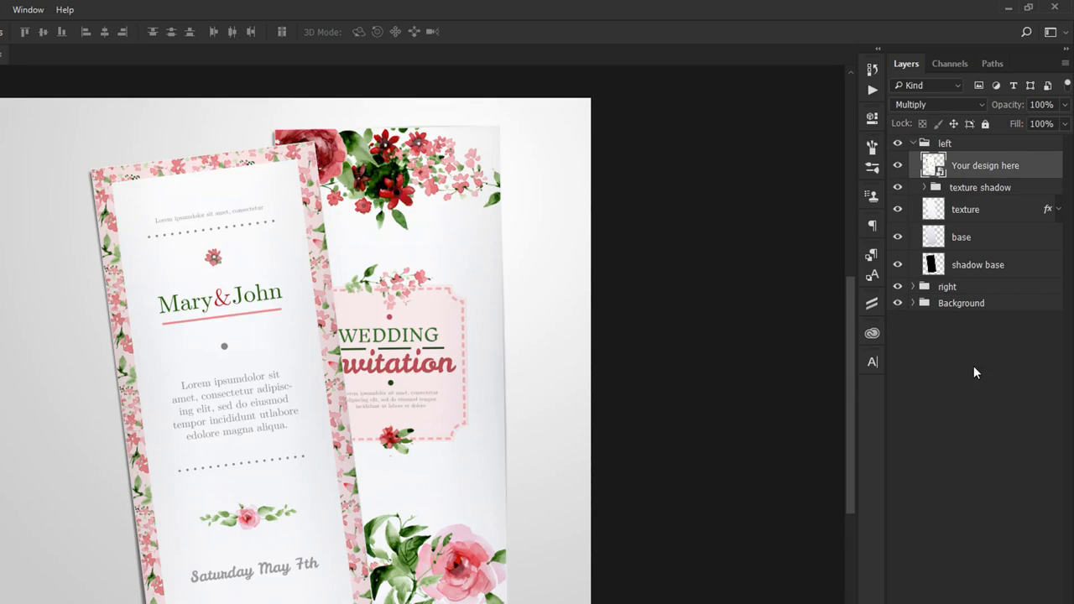
alt+click(898, 167)
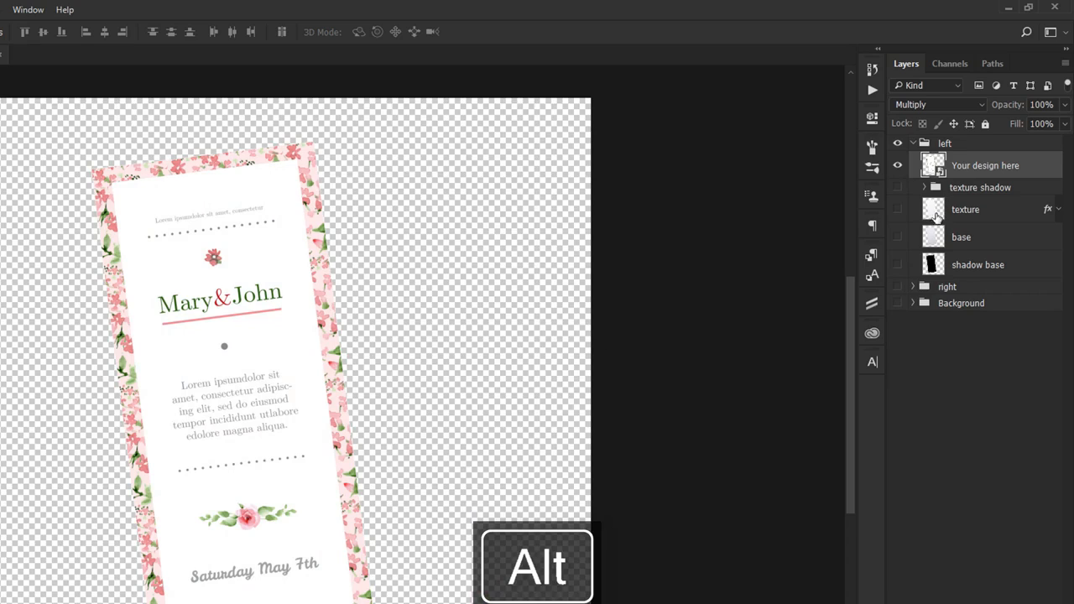
alt+click(898, 168)
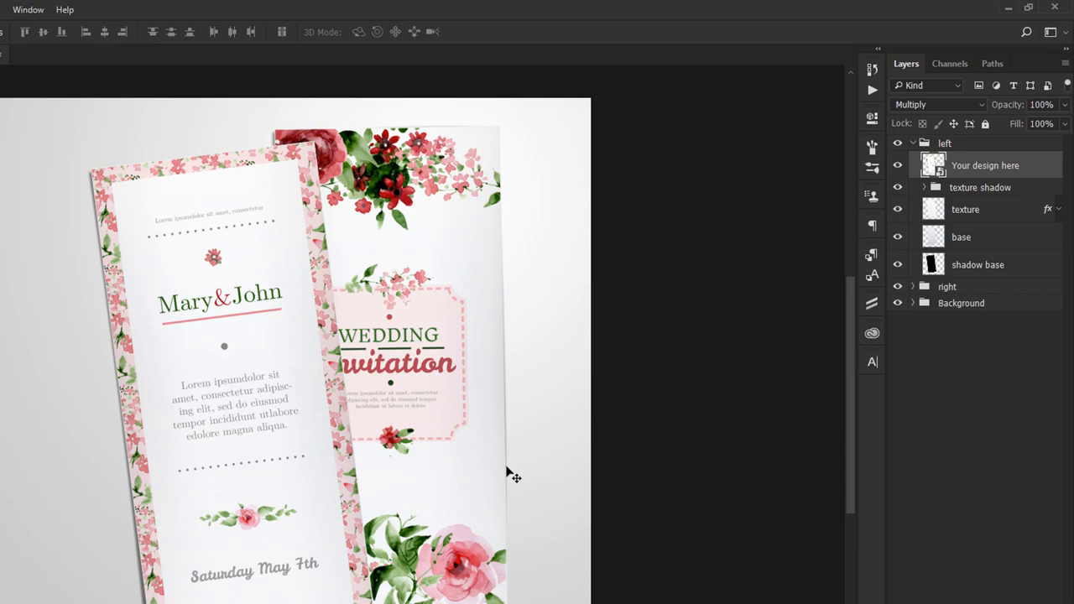
Step: Hide the left group's Your design here layer and select its texture shadow group
click(895, 165)
click(998, 191)
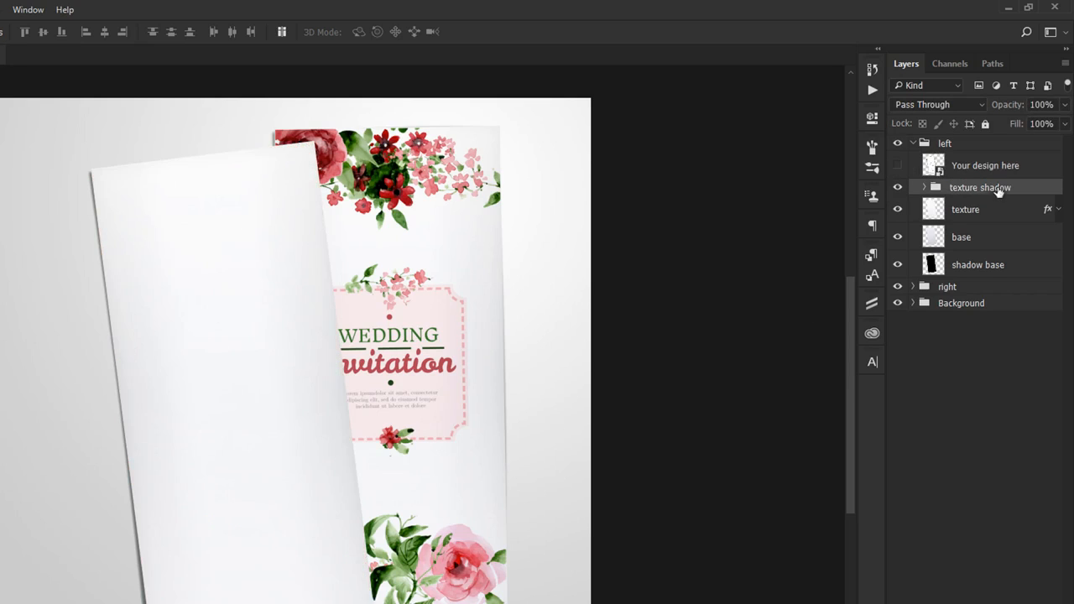
Step: Try moving the left flyer's texture, base and shadow base layers to the right one by one, undoing each move
click(966, 209)
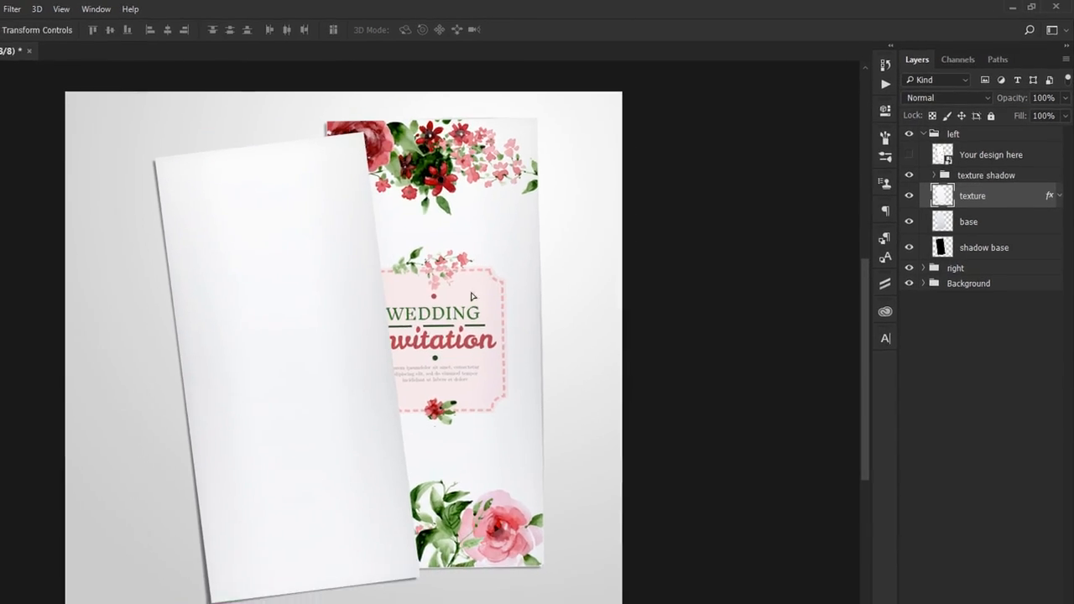
drag(472, 297, 663, 281)
key(ctrl+z)
click(941, 225)
drag(453, 306, 626, 277)
key(ctrl+z)
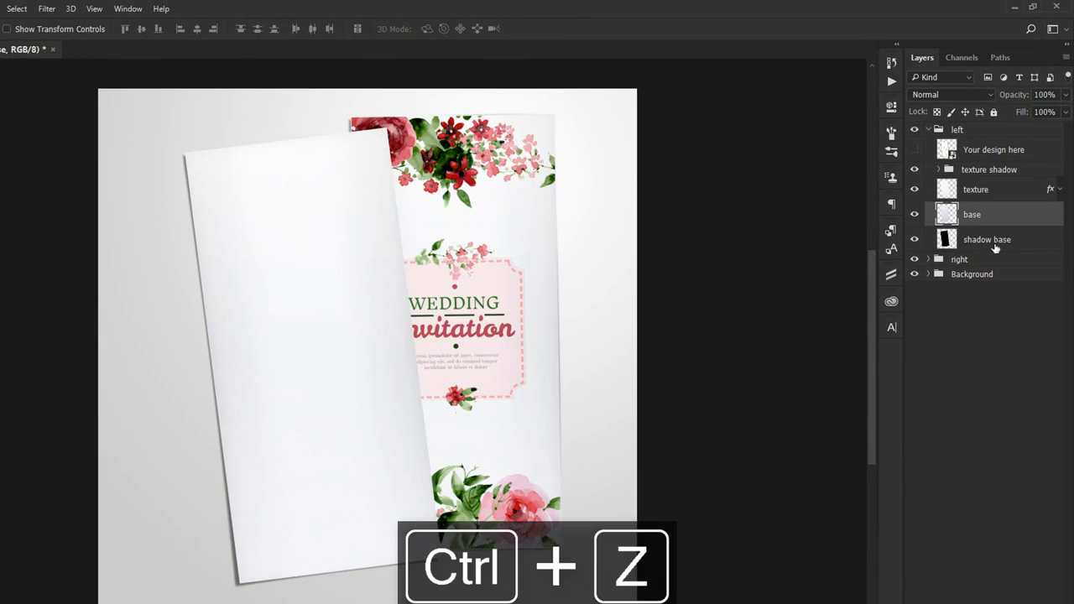
click(995, 244)
drag(305, 319, 576, 290)
key(ctrl+z)
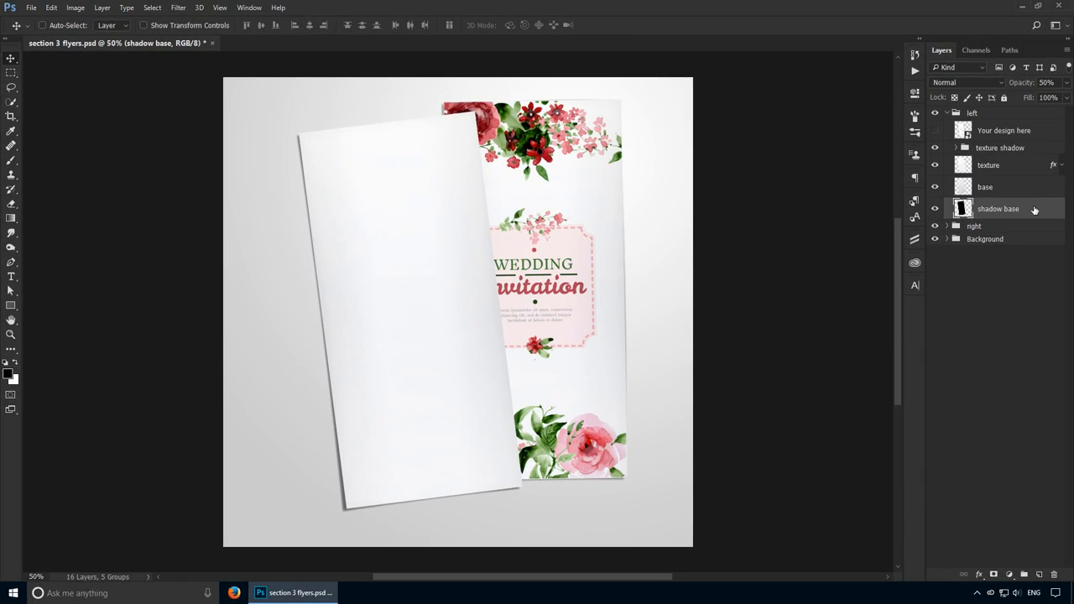
Step: Link the texture, base and shadow base layers of the left group
shift+click(1011, 170)
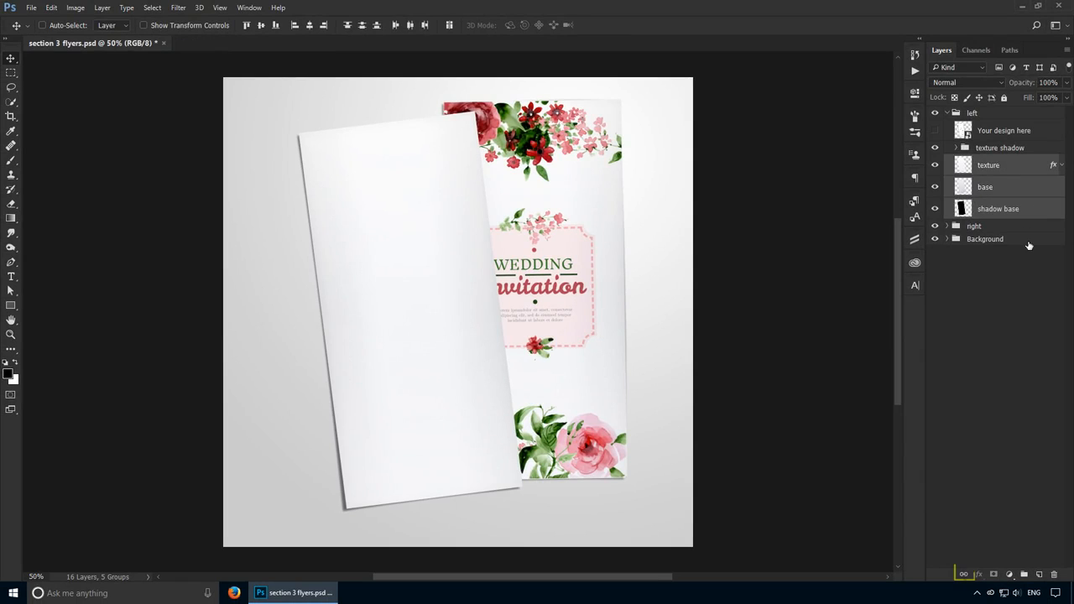
click(965, 575)
Step: Try moving the linked left flyer layers to the right over the other flyer, and undo the move
click(1011, 188)
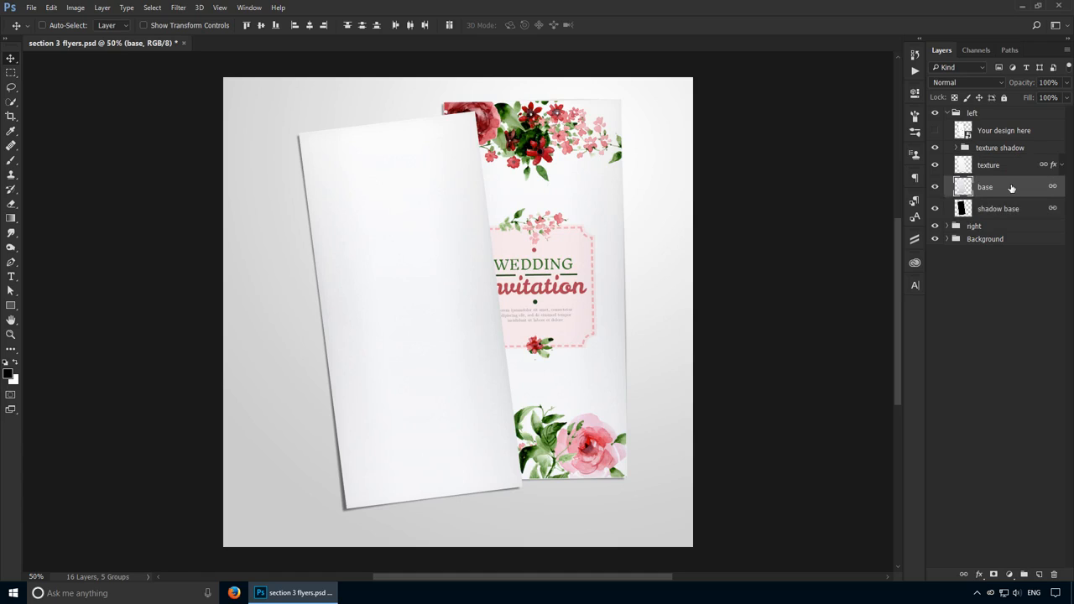
drag(386, 338, 588, 326)
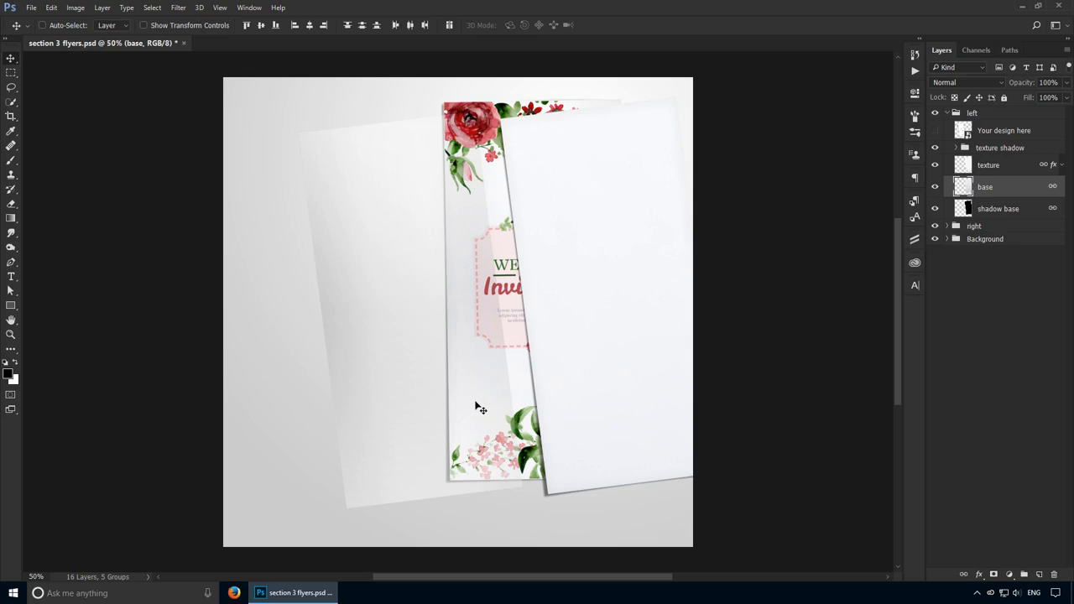
key(ctrl+z)
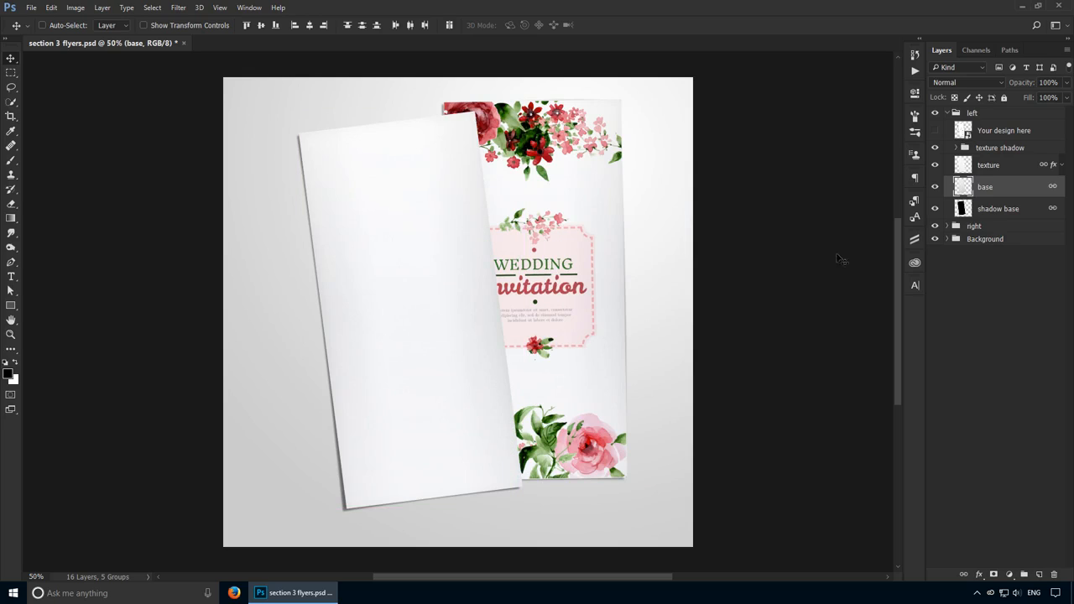
Step: Link the left group's texture shadow group with the base layer and its linked layers
click(1001, 149)
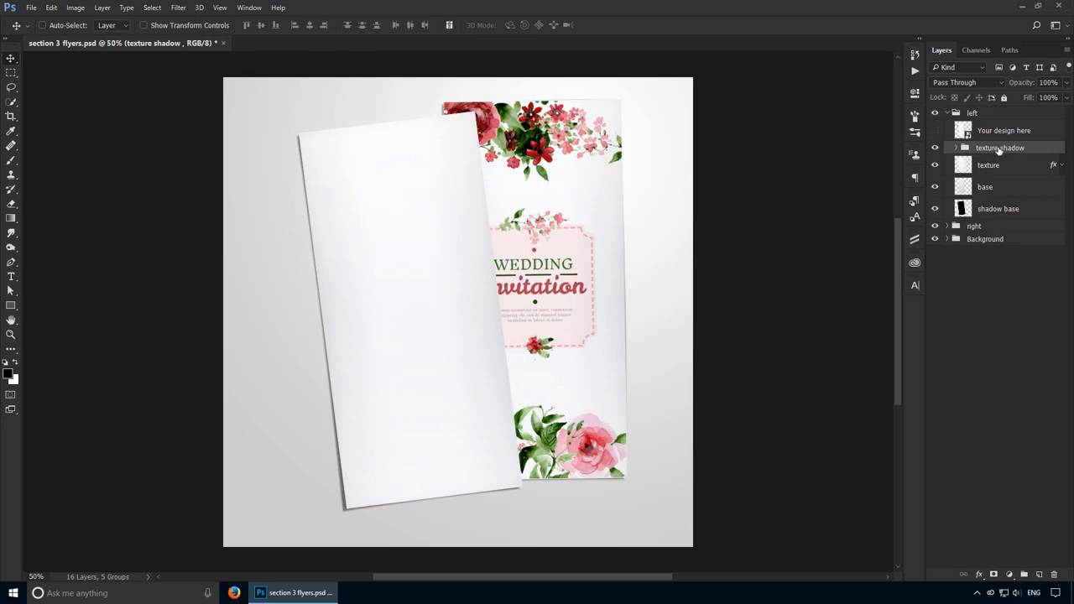
drag(641, 227, 752, 193)
key(ctrl+z)
ctrl+click(1001, 195)
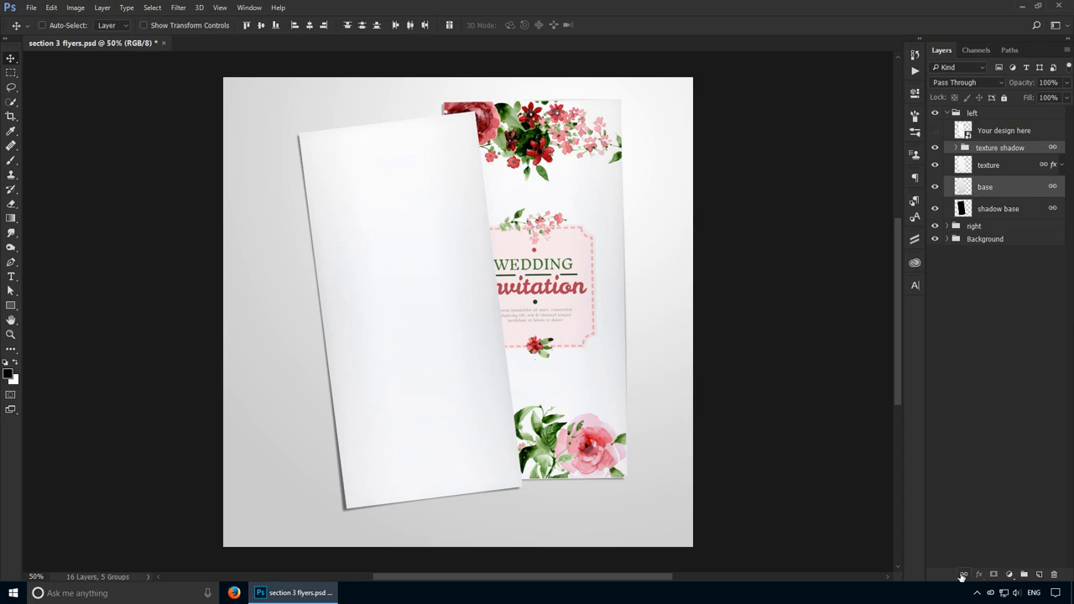
click(1049, 151)
Step: Move the linked left flyer layers further left so the right flyer's Wedding Invitation design is uncovered
drag(495, 260, 464, 261)
click(1001, 195)
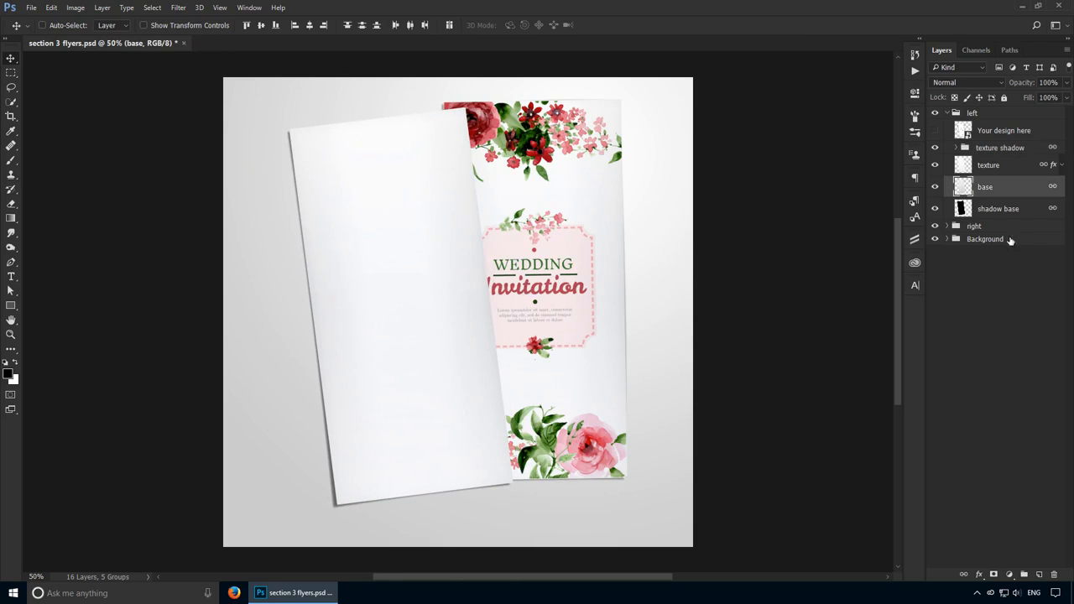
click(1018, 209)
drag(622, 269, 615, 243)
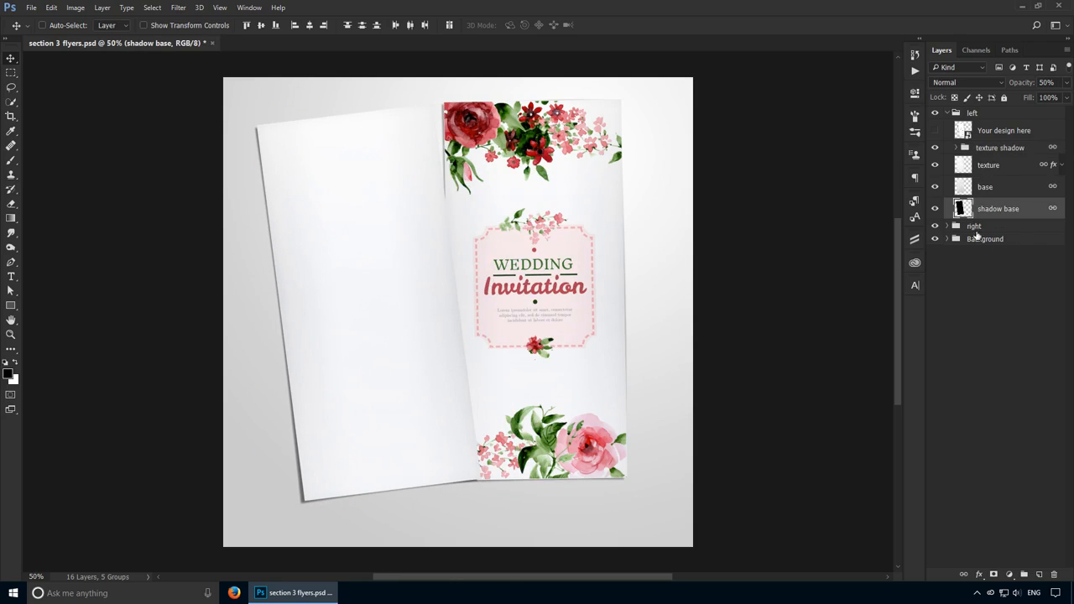
Step: Unlink the left group's shadow base layer, try moving it alone to the right over the other flyer, and undo the move
right_click(1025, 213)
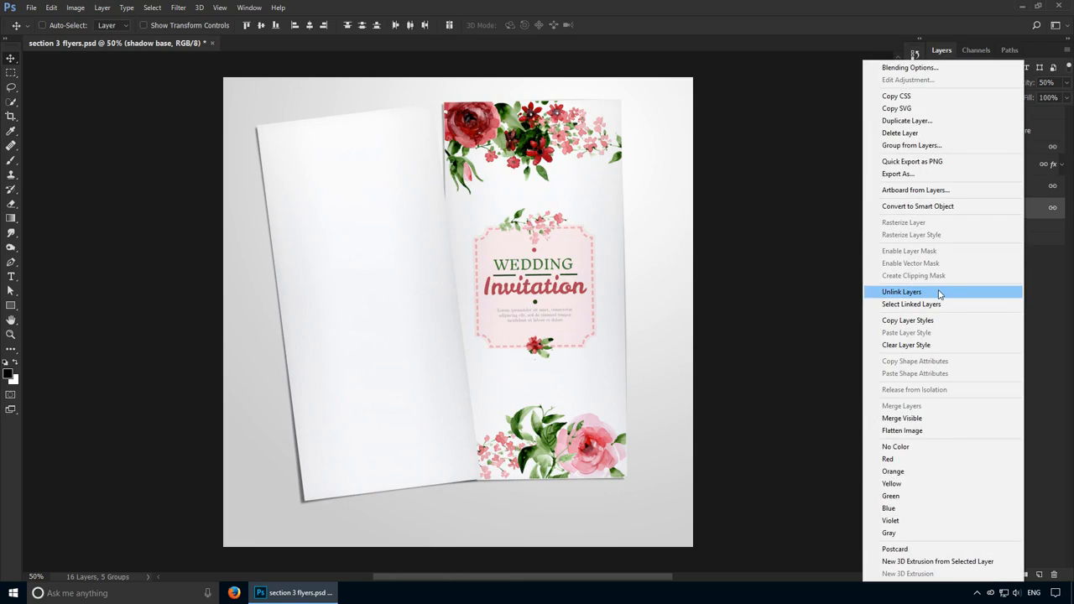
click(901, 292)
drag(384, 304, 667, 334)
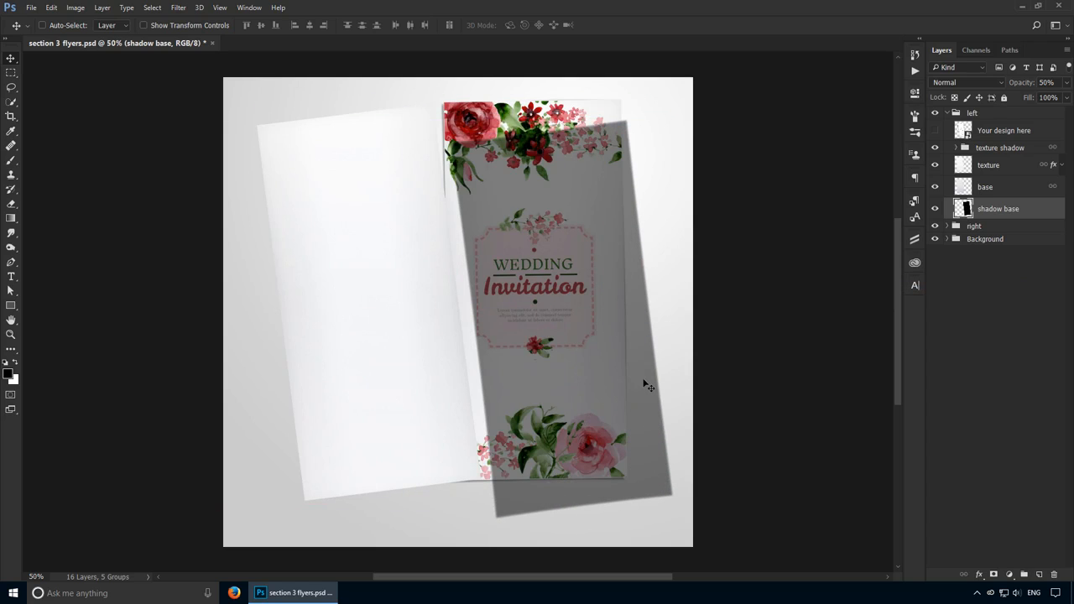
key(ctrl+z)
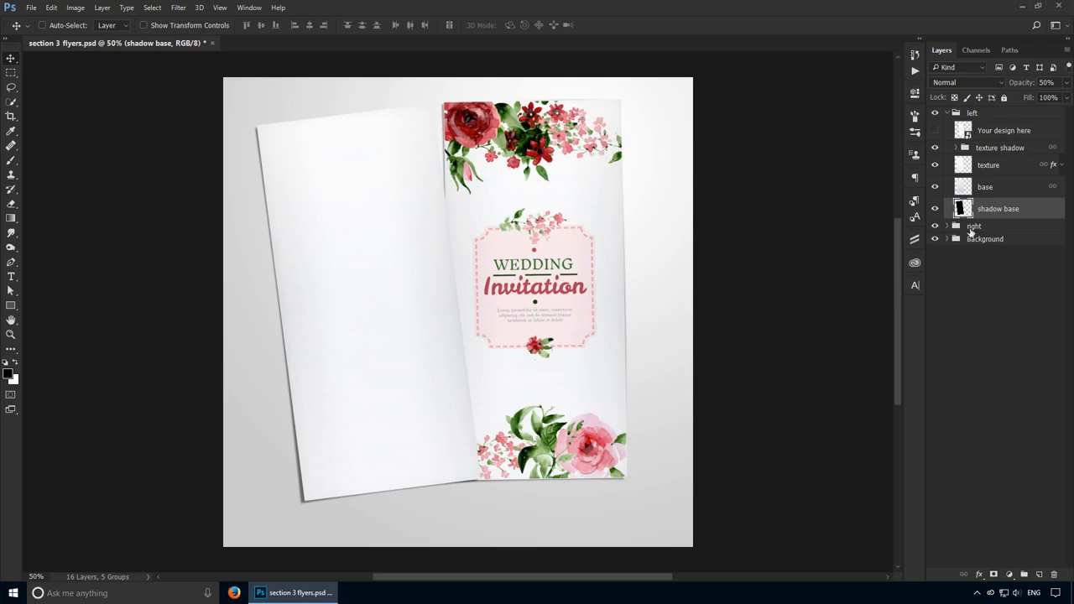
Step: Unlink the left group's texture shadow, texture and base layers, and make its Your design here layer visible
click(1013, 188)
shift+click(1031, 151)
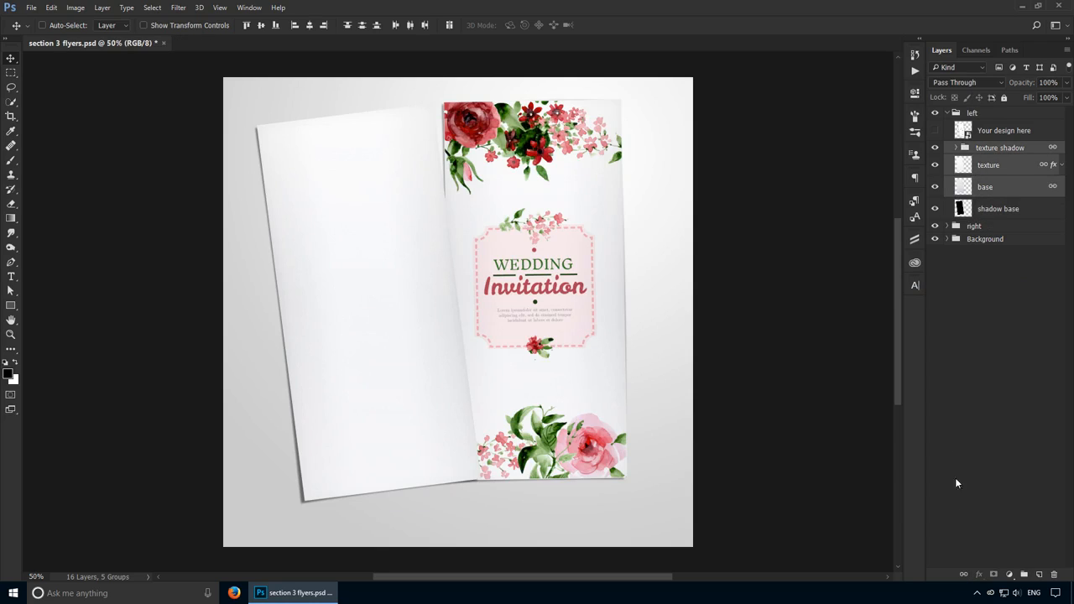
click(1014, 190)
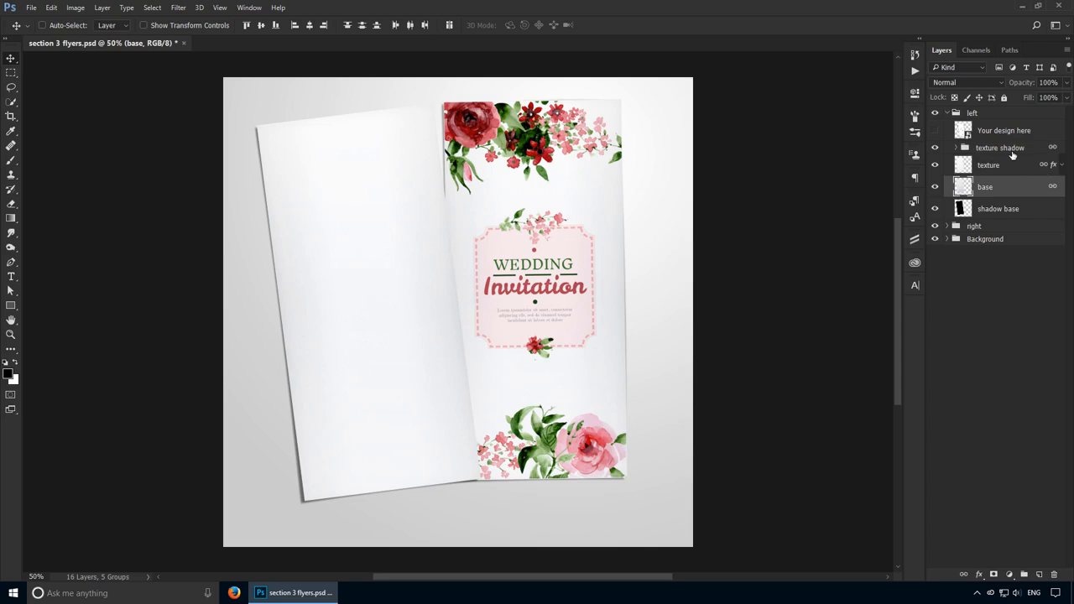
shift+click(1010, 154)
click(964, 574)
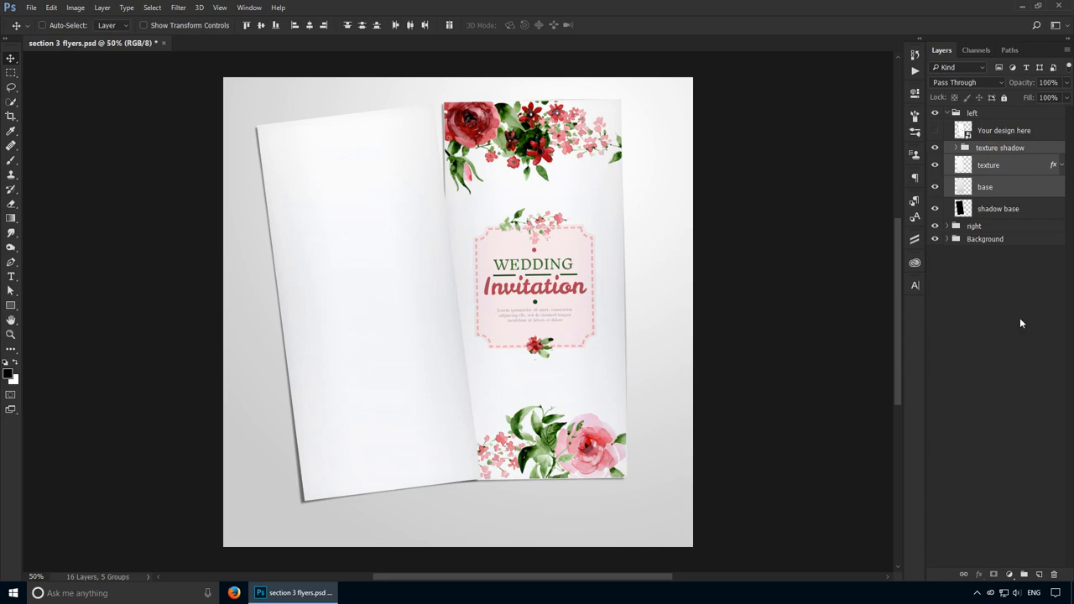
click(1009, 179)
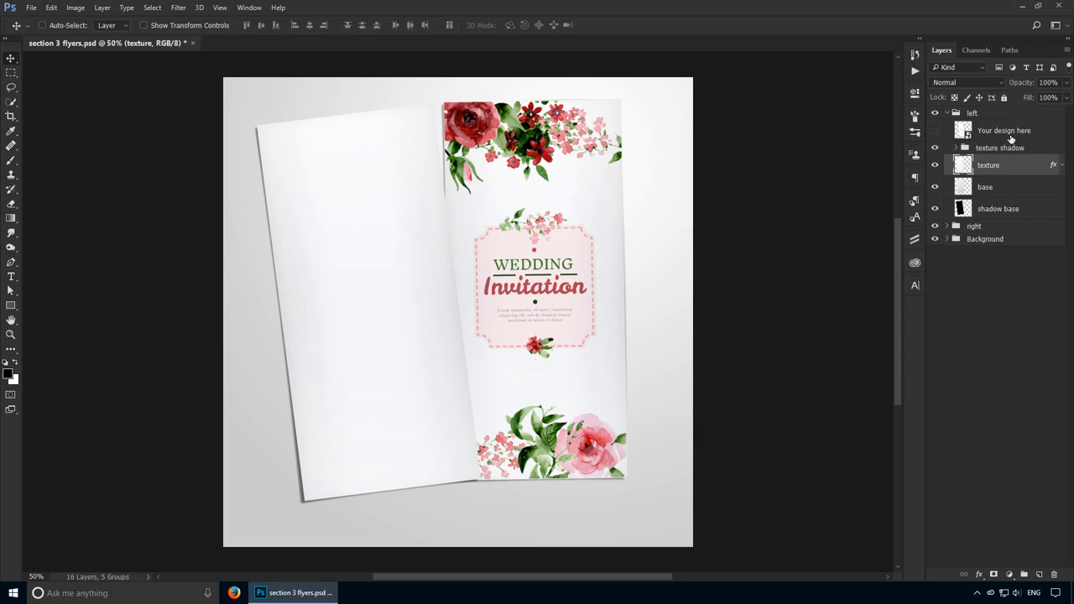
click(936, 131)
Step: Duplicate the whole left group and move the copy to the right over the Wedding Invitation flyer
click(973, 114)
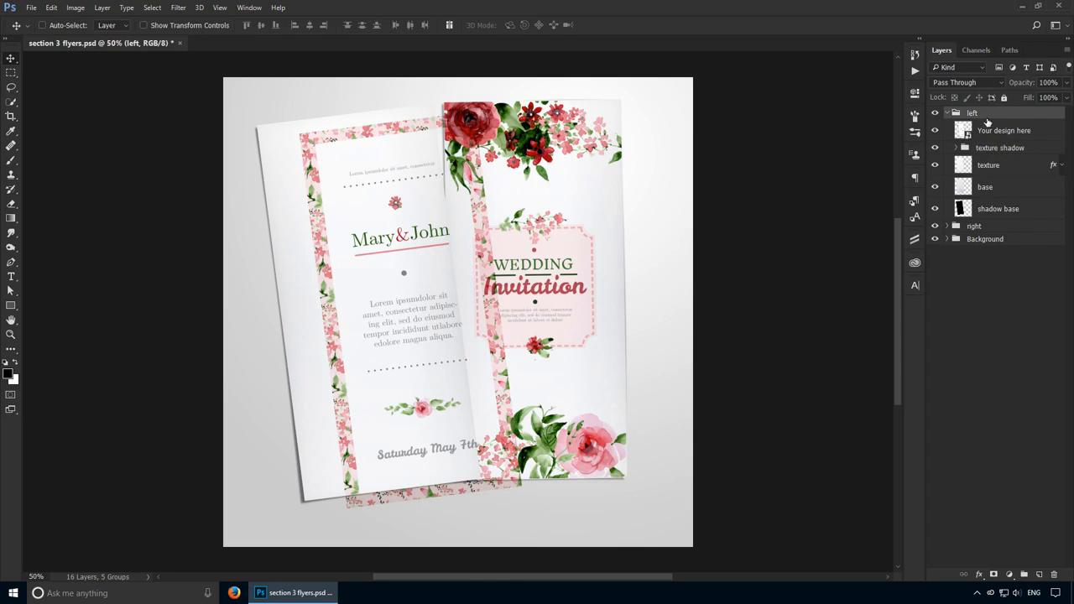
key(ctrl+j)
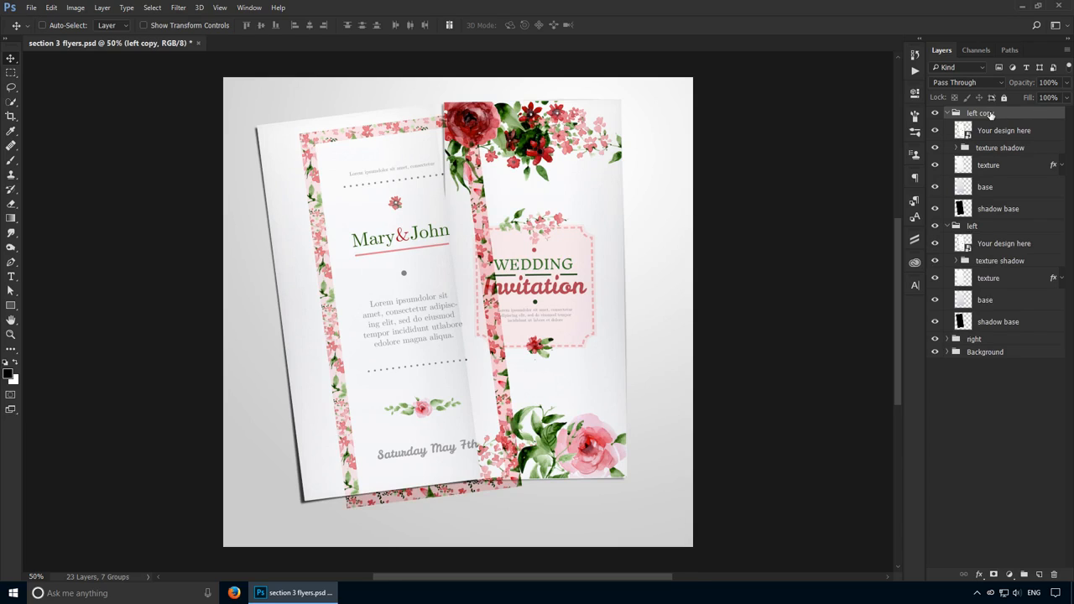
drag(466, 274, 628, 267)
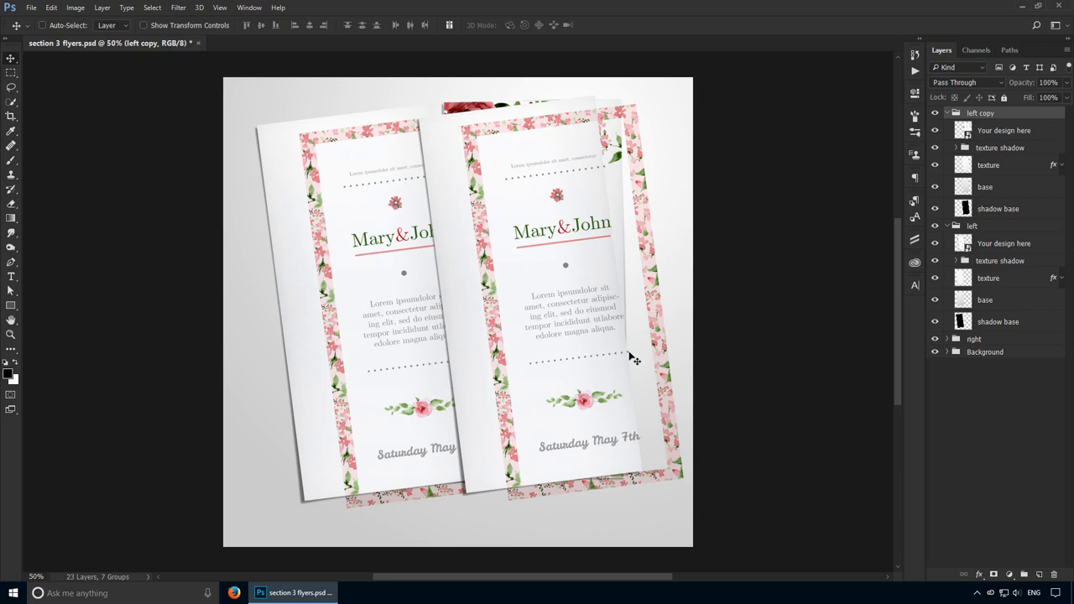
Step: Duplicate Your design here inside the left copy group, shift the duplicate left, and delete both the duplicate layer and the left copy group
click(983, 134)
key(ctrl+j)
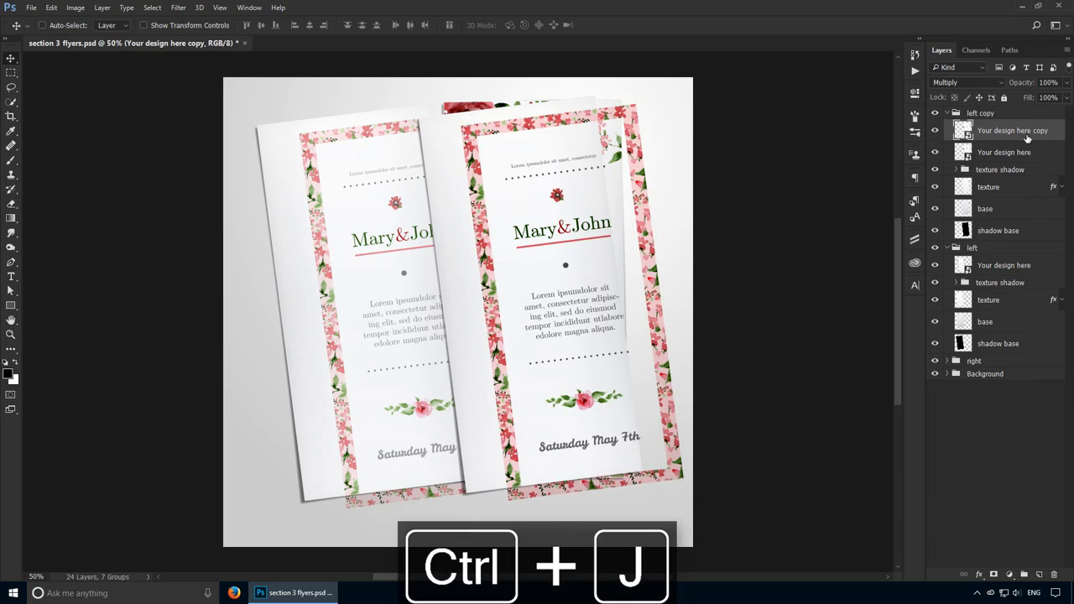
drag(631, 251, 558, 252)
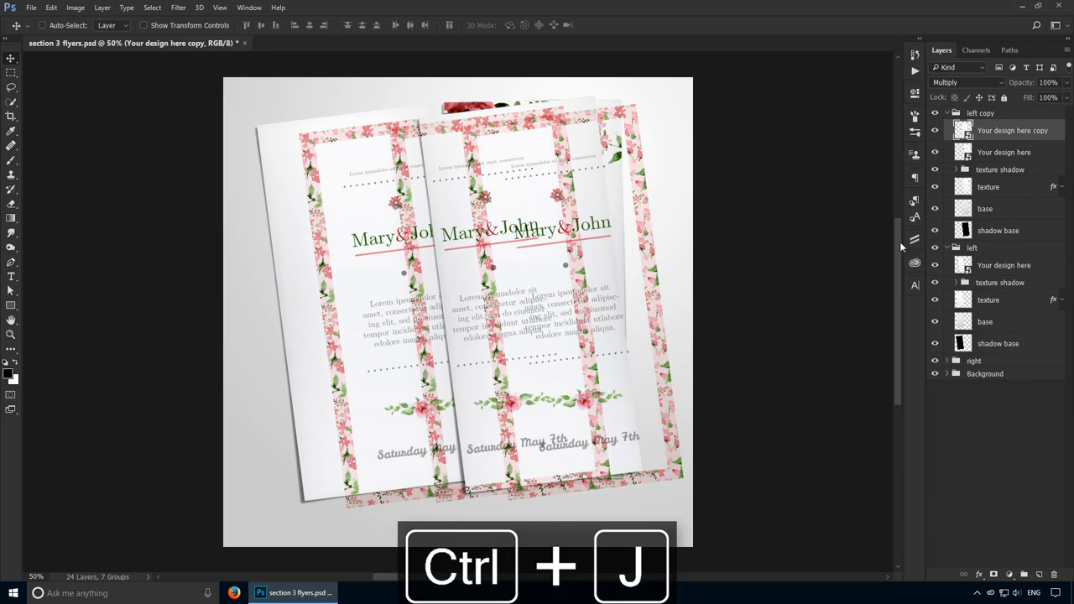
key(Delete)
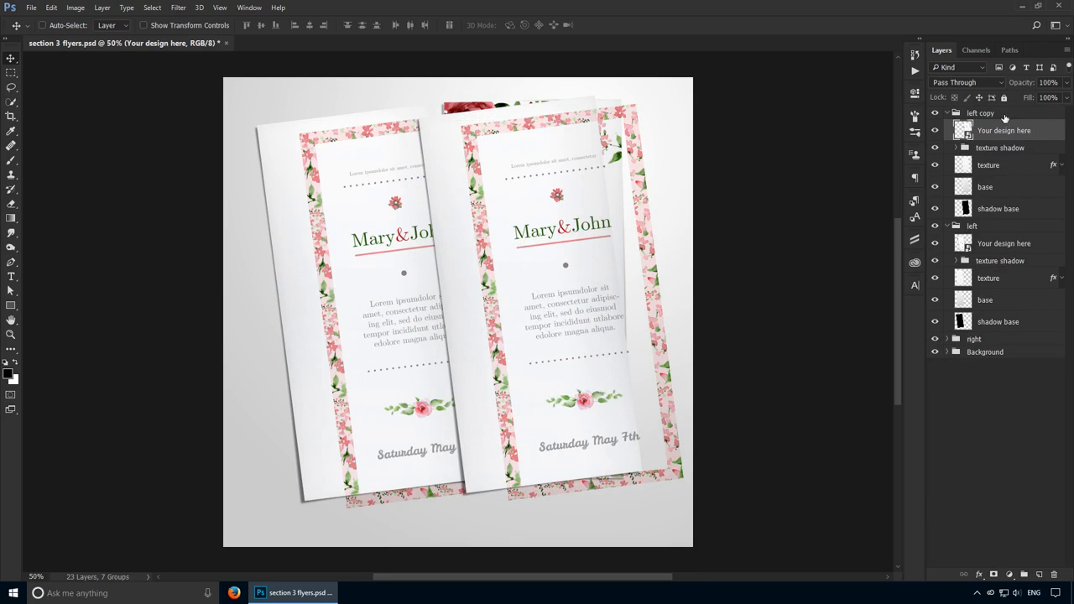
click(1005, 117)
key(Delete)
Step: Move the left group's Your design here layer up and left so the floral border fits the left flyer
click(997, 135)
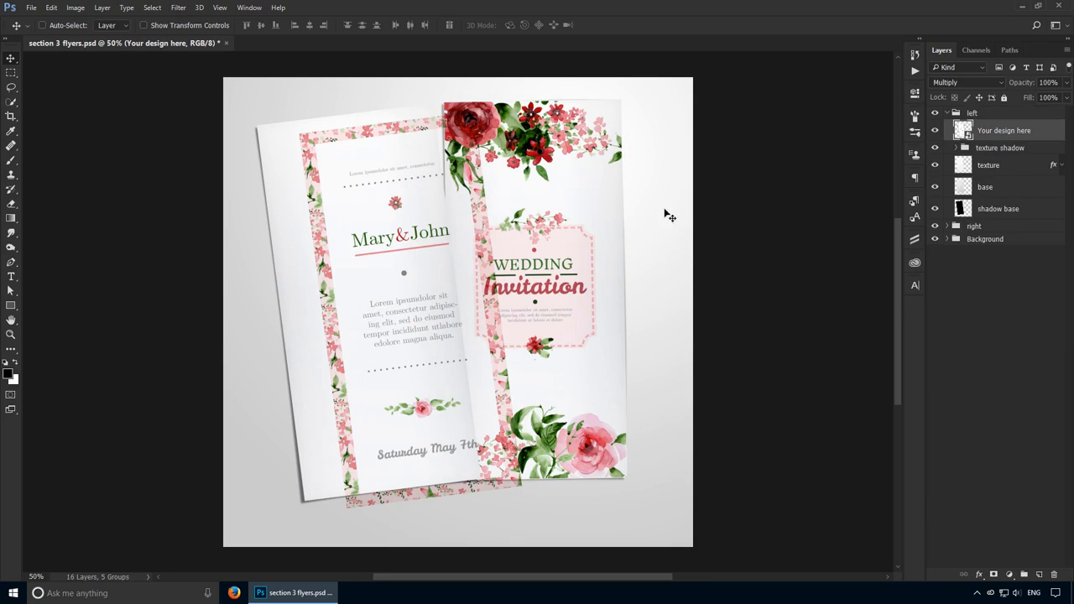
drag(468, 244, 425, 233)
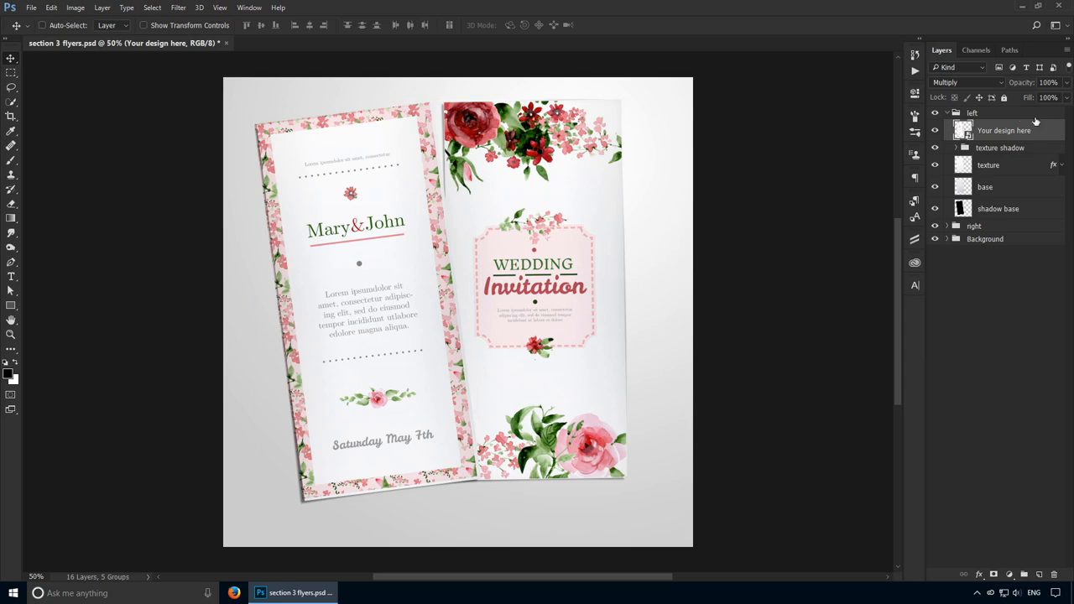
Step: Duplicate the left group below the right group, try moving the copy behind the right flyer, and delete the copy
click(1017, 115)
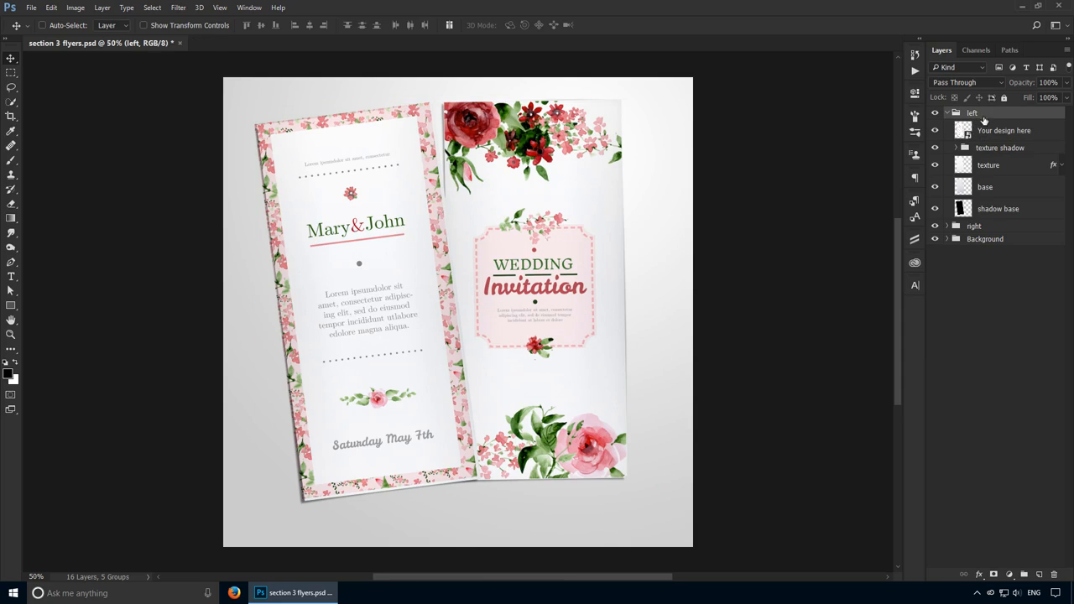
key(alt)
drag(997, 119, 1003, 237)
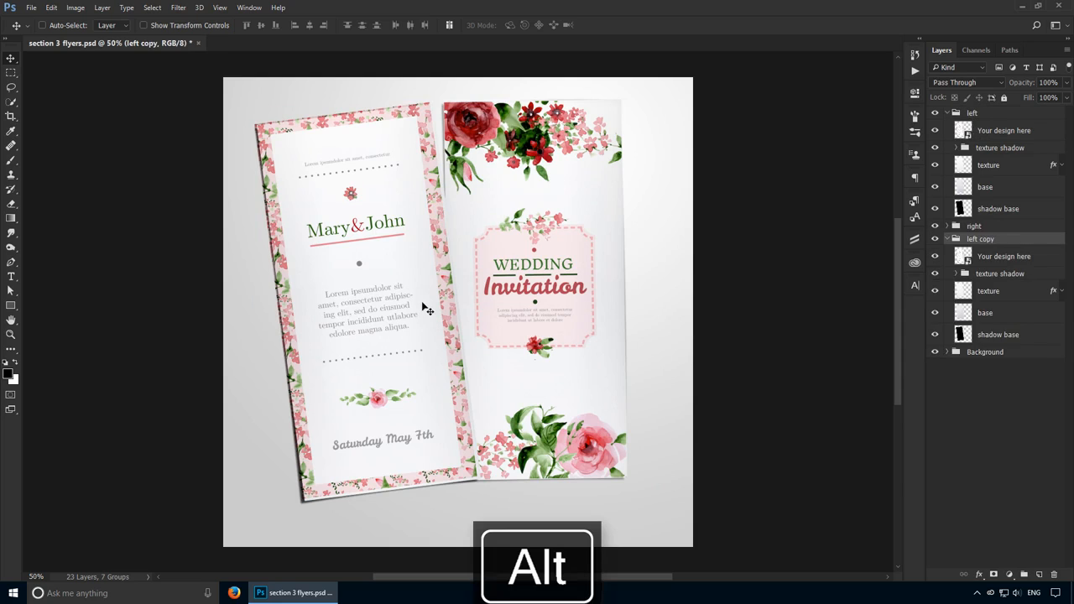
drag(420, 308, 639, 348)
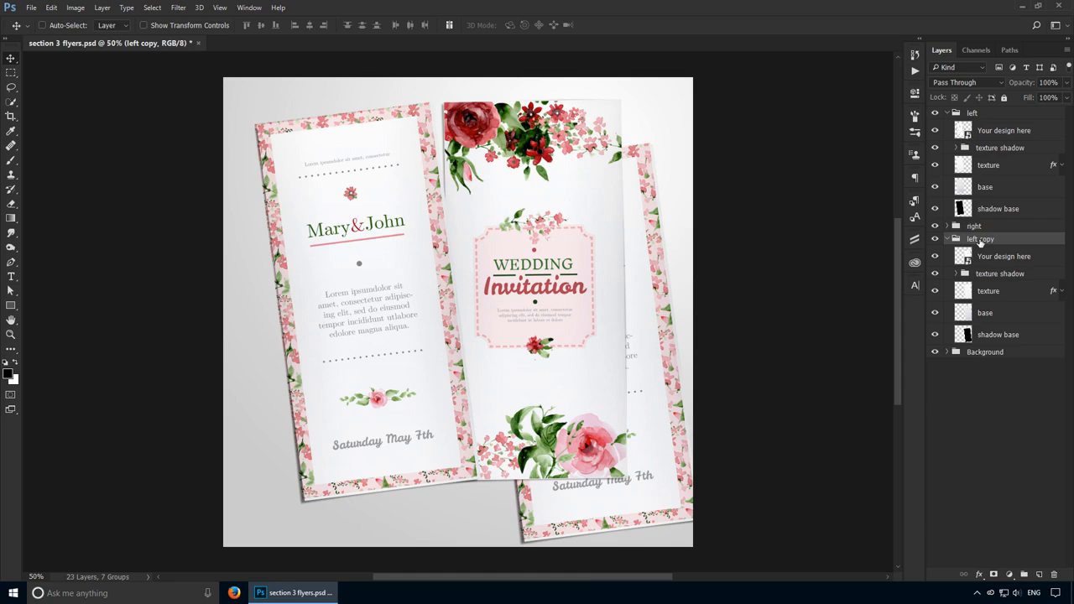
key(Delete)
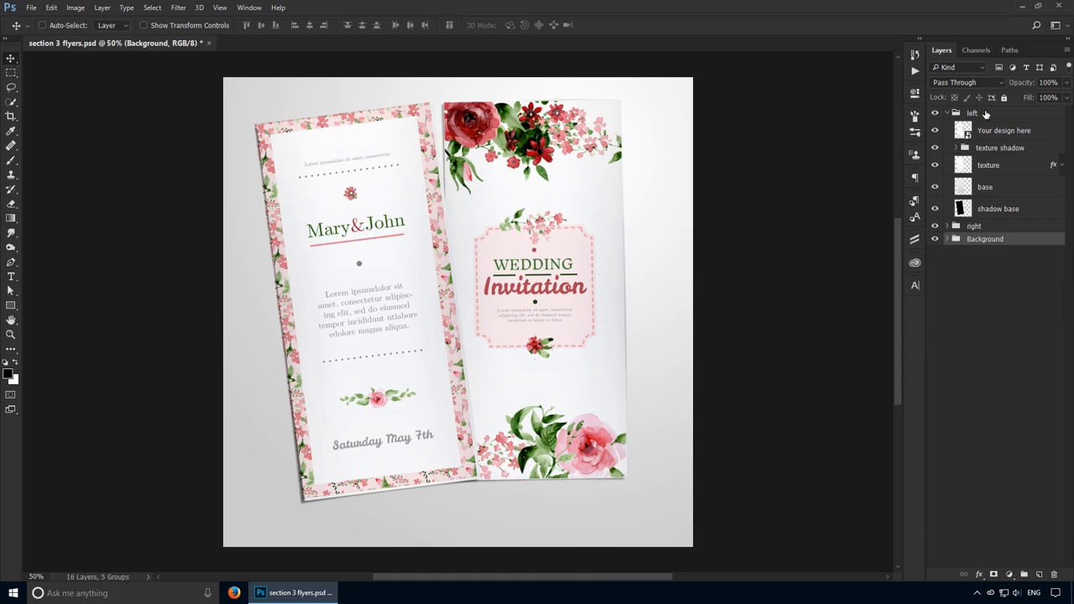
Step: Duplicate the left flyer's Your design here layer directly on the canvas over the right flyer, and undo the duplication
click(986, 113)
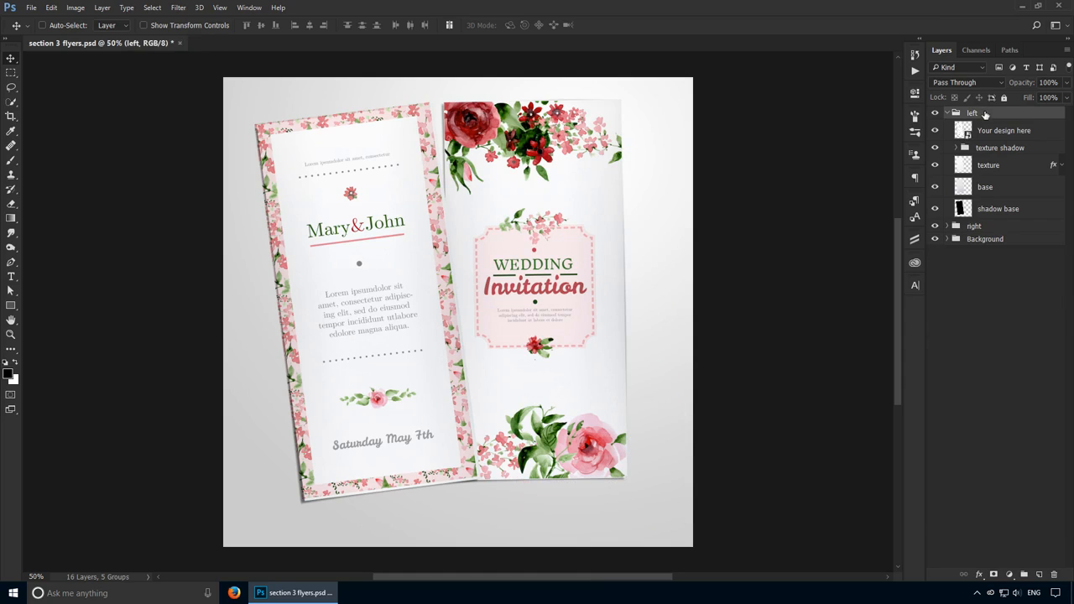
ctrl+click(379, 235)
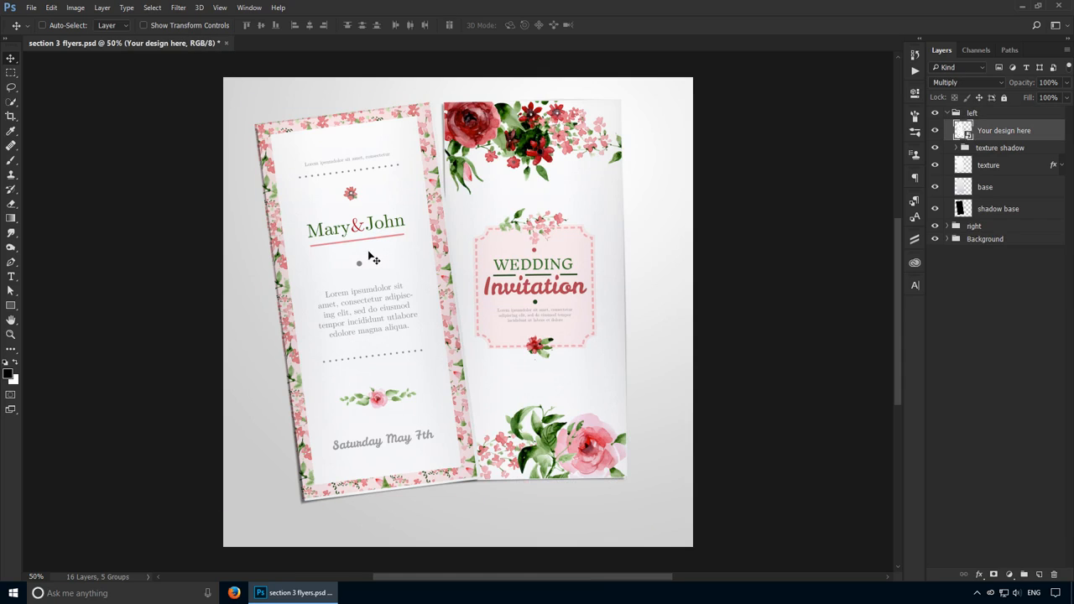
drag(370, 260, 596, 260)
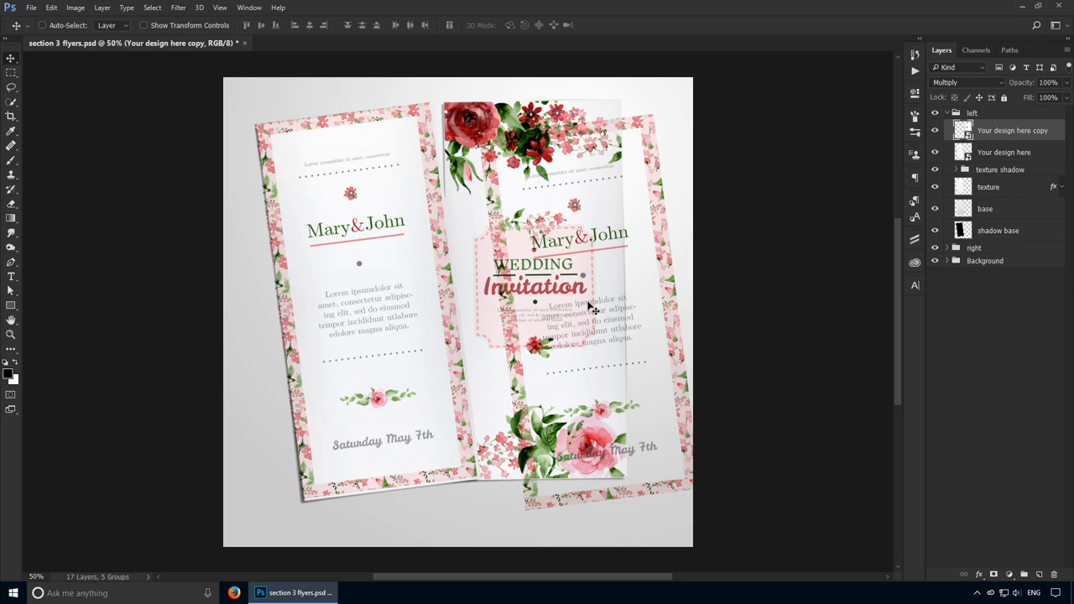
key(ctrl+z)
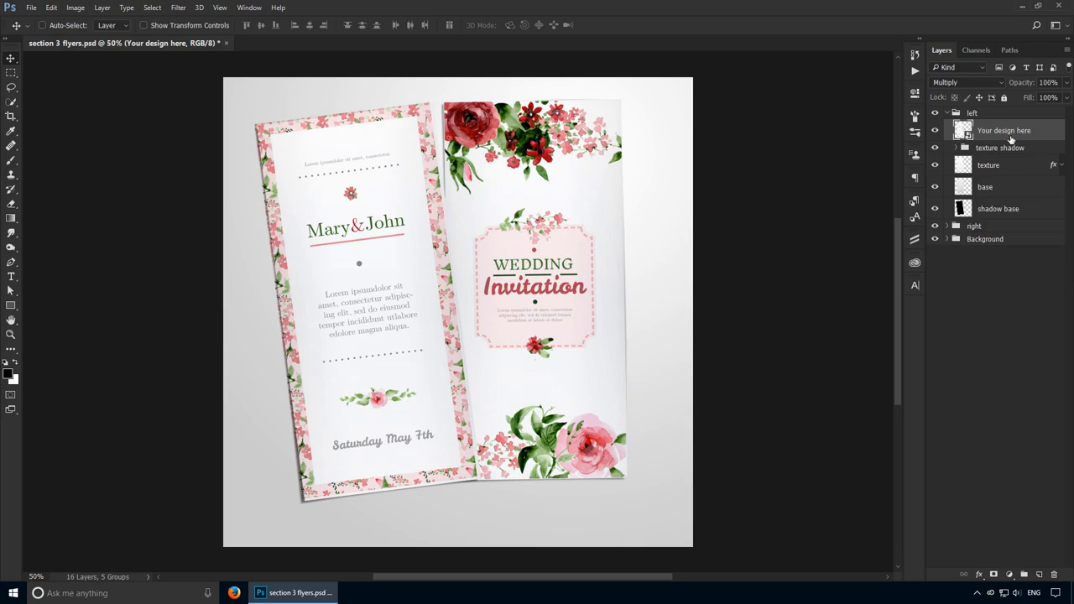
Step: Duplicate the Your design here layer with Duplicate Layer, as Your design here copy with section 3 flyers.psd as the destination document
right_click(1043, 134)
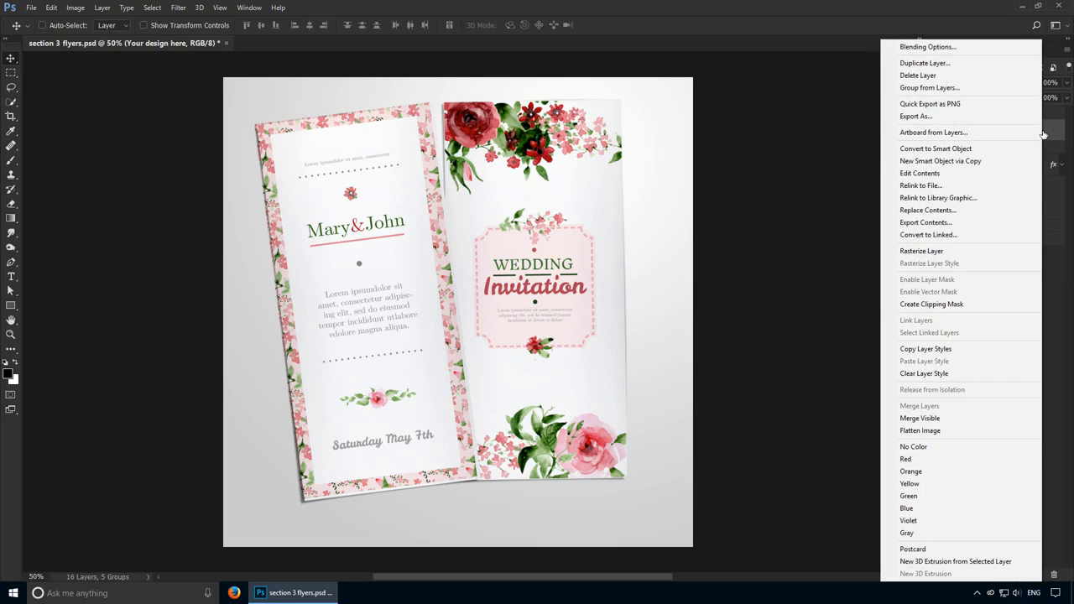
click(954, 65)
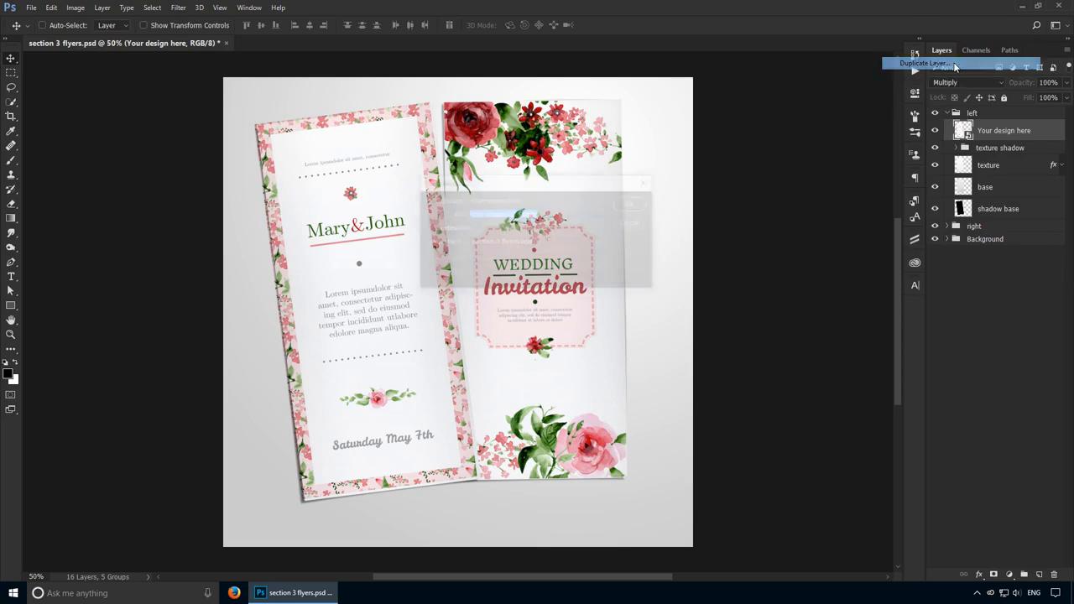
click(506, 214)
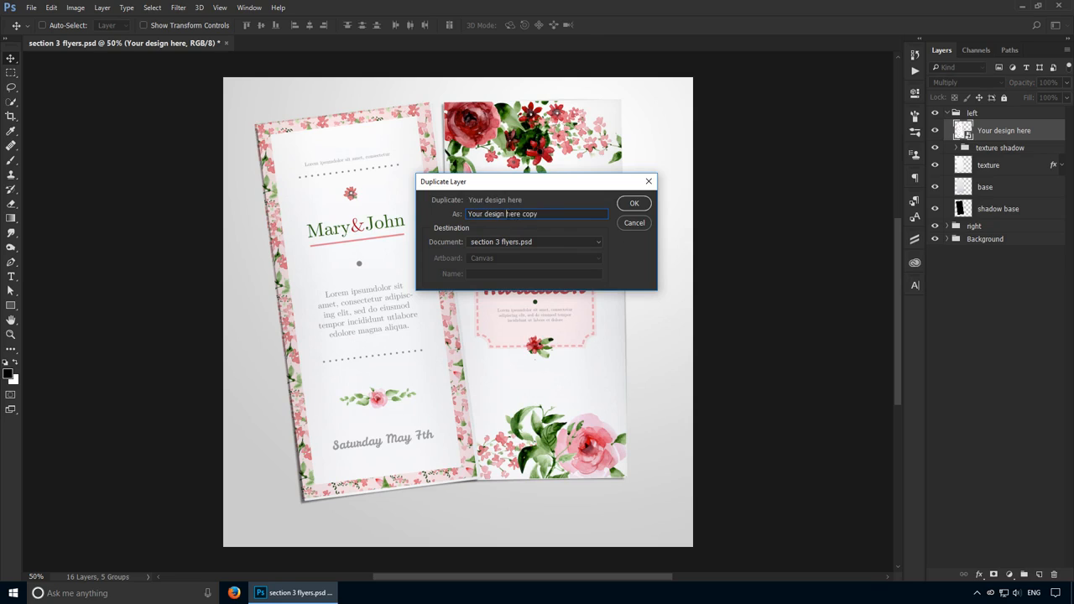
drag(543, 211, 454, 213)
click(570, 213)
click(538, 241)
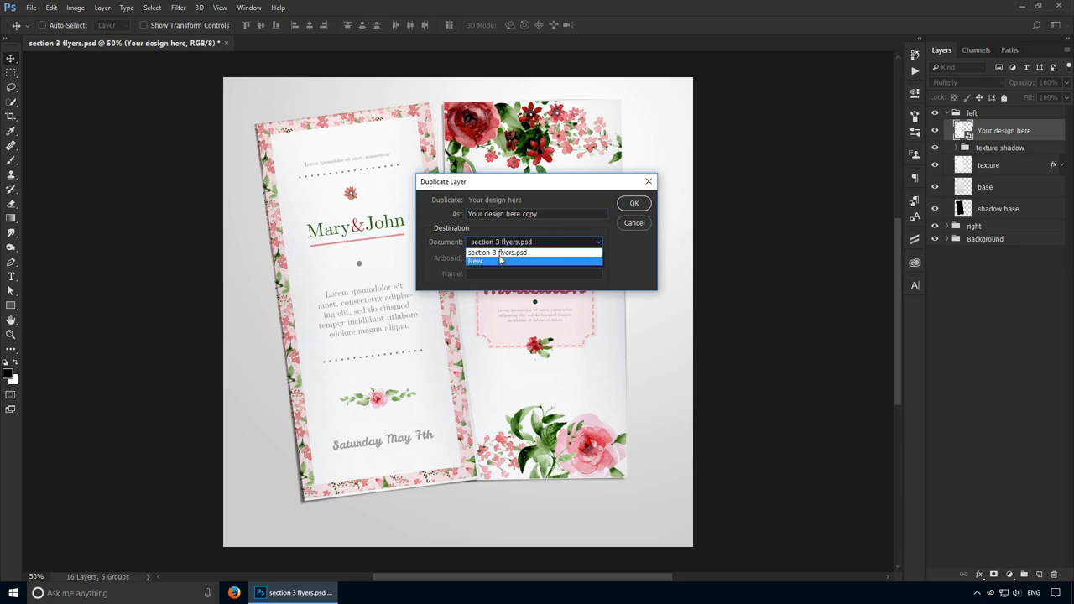
click(516, 254)
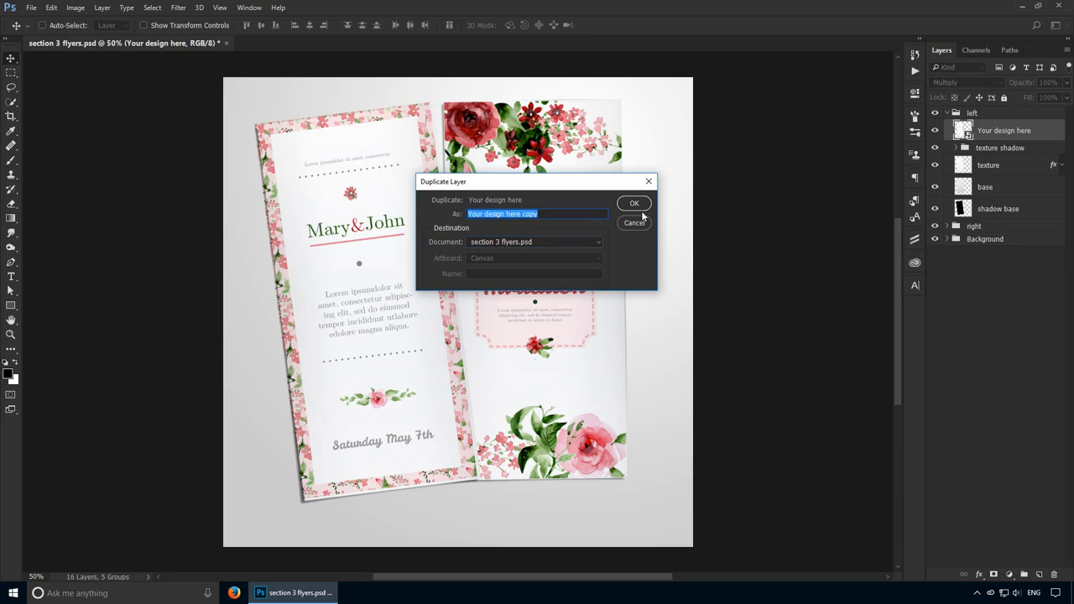
click(635, 204)
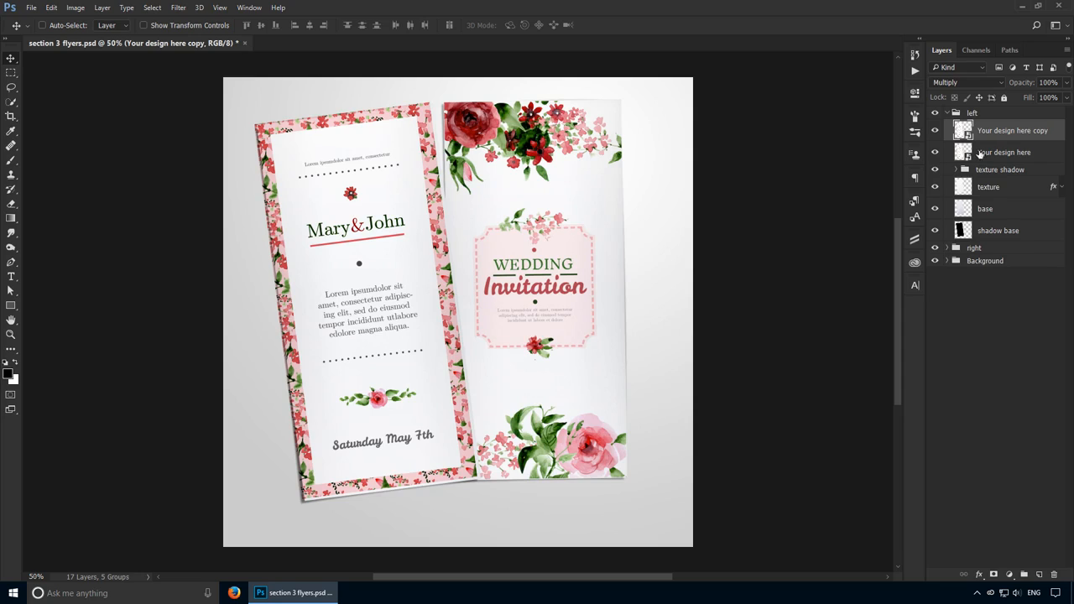